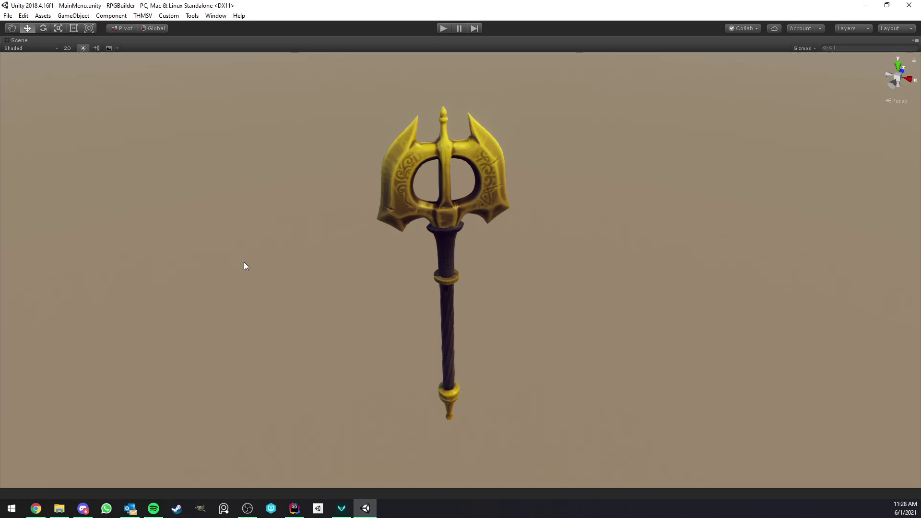
key(shift+space)
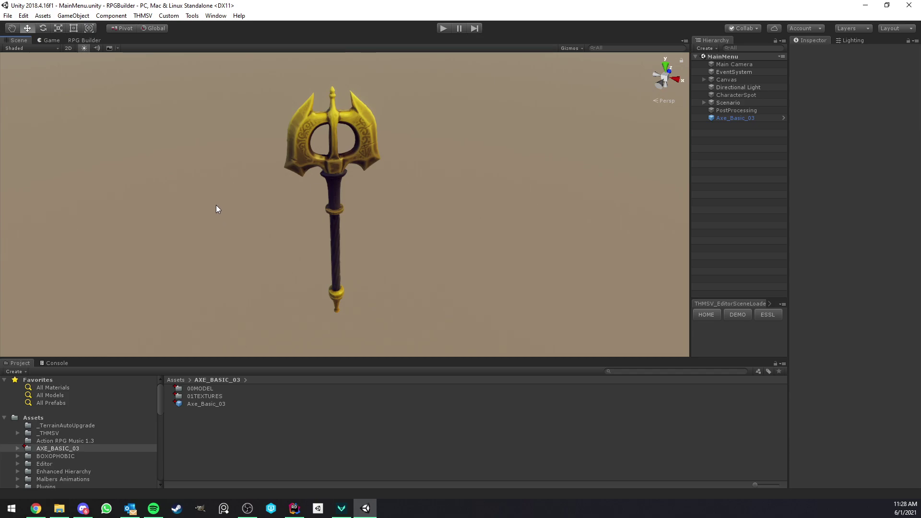
right_drag(216, 205, 214, 206)
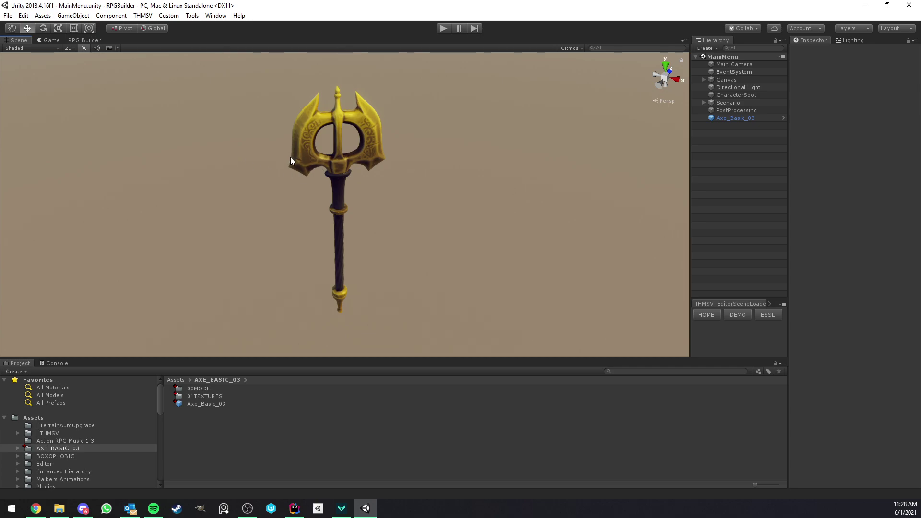
key(shift+space)
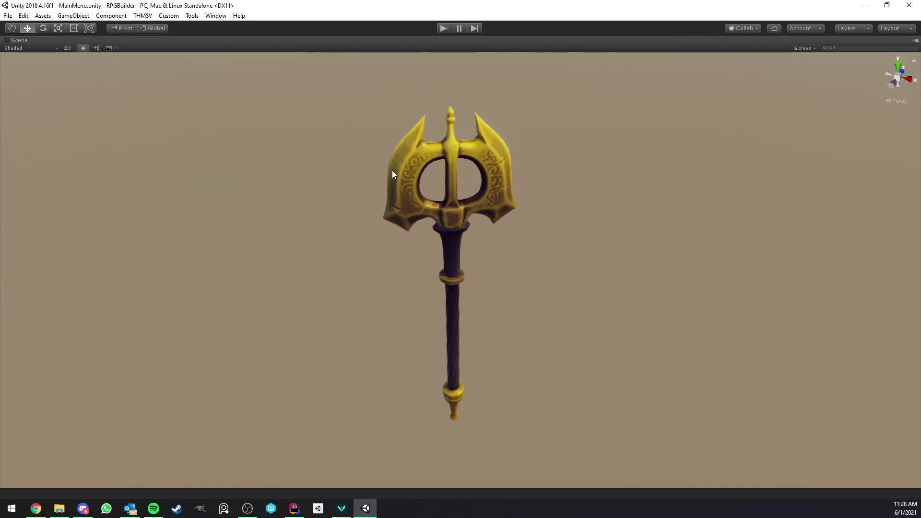
mouse_move(324, 173)
middle_down()
mouse_move(326, 182)
mouse_move(317, 172)
middle_up()
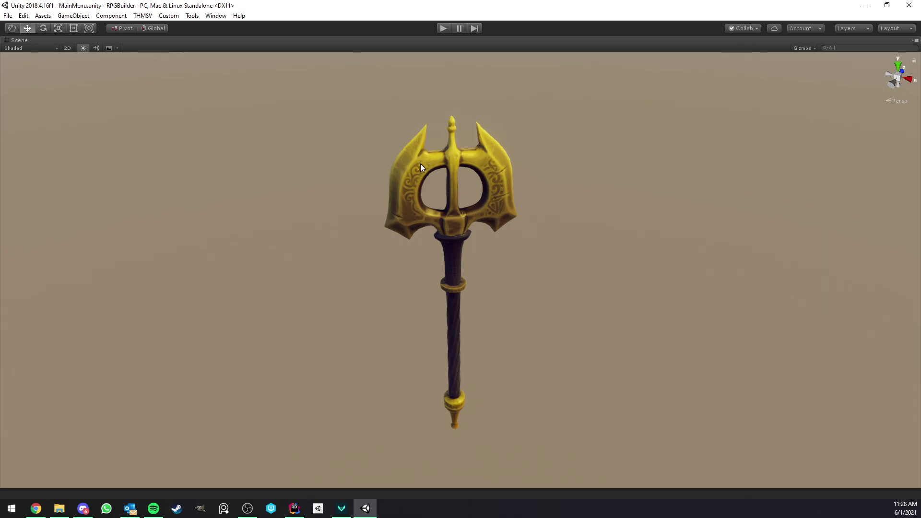
click(404, 194)
click(188, 154)
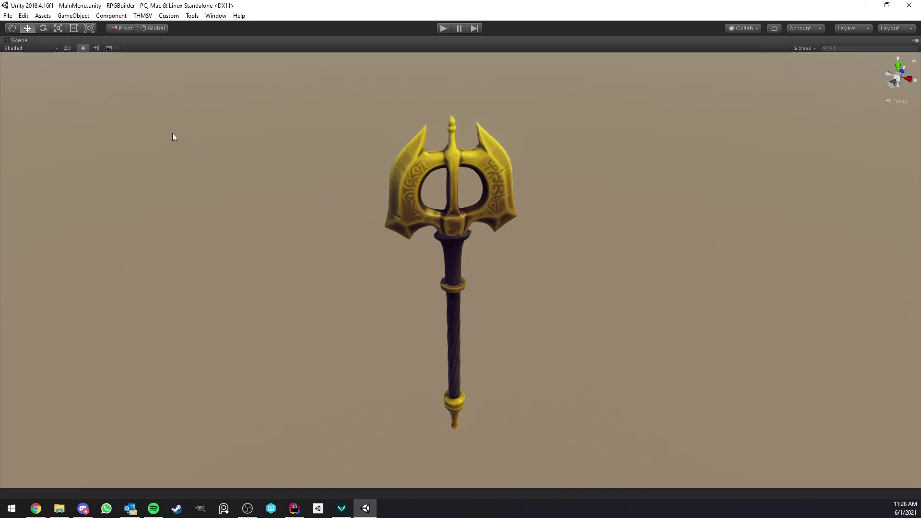
Open the General > Items section of RPG Builder and maximize its window
key(shift+space)
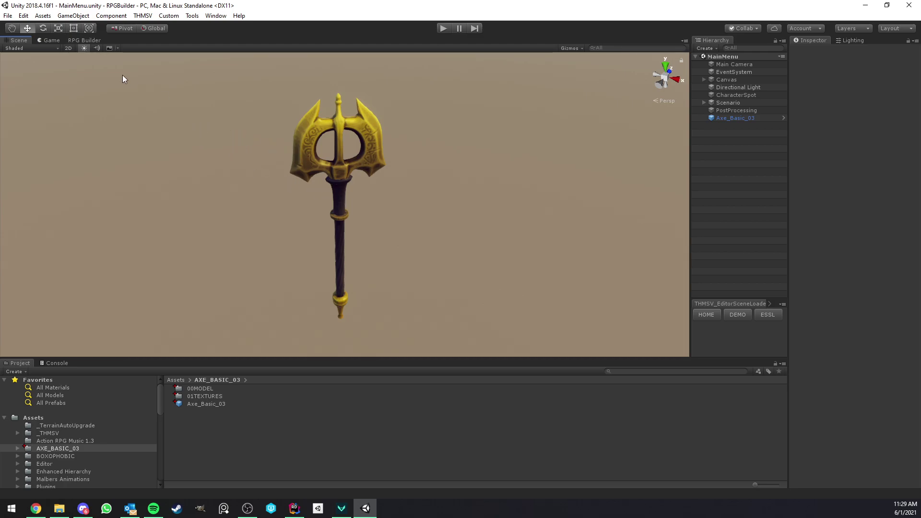
click(82, 40)
click(32, 51)
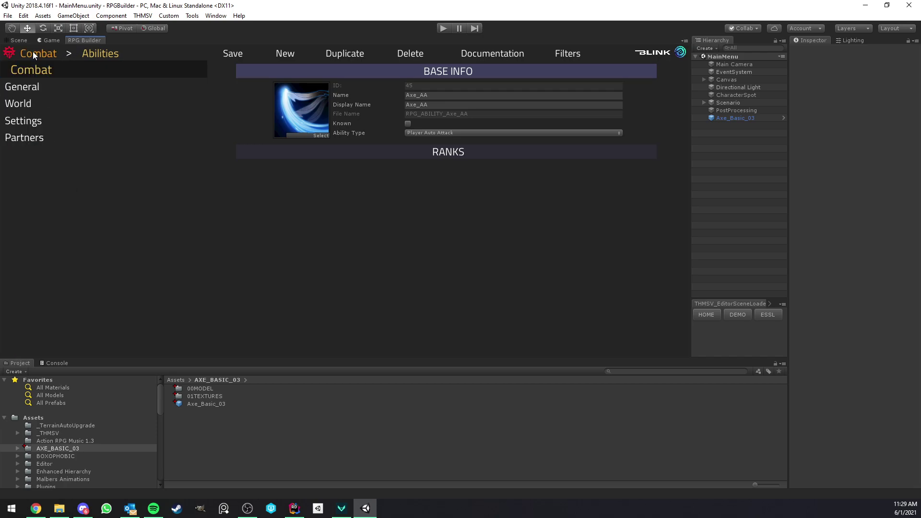
click(42, 93)
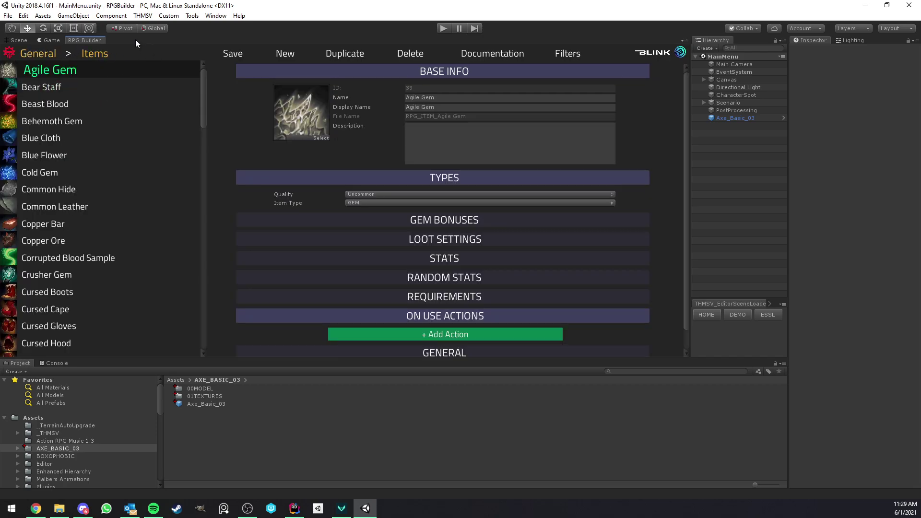
right_click(79, 39)
click(125, 53)
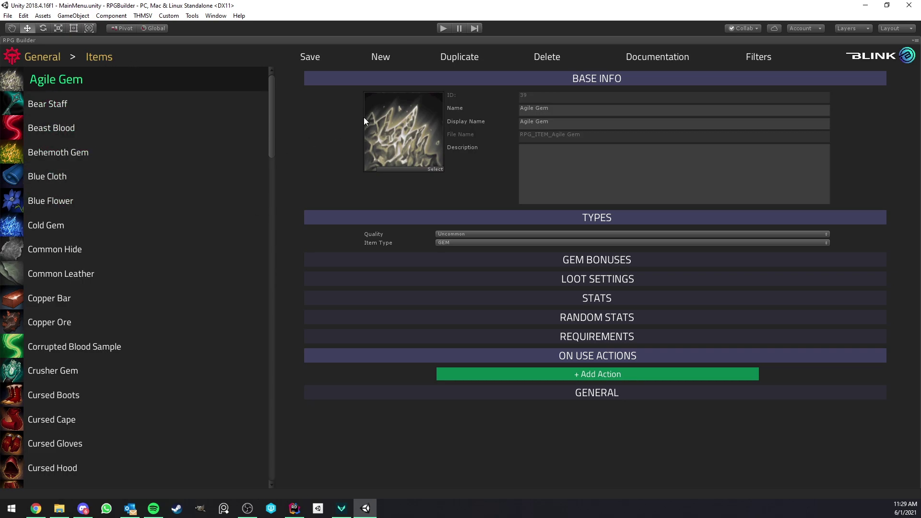
Create a new item with the name and display name AxeWeapon1Test and give it a greataxe icon
click(384, 58)
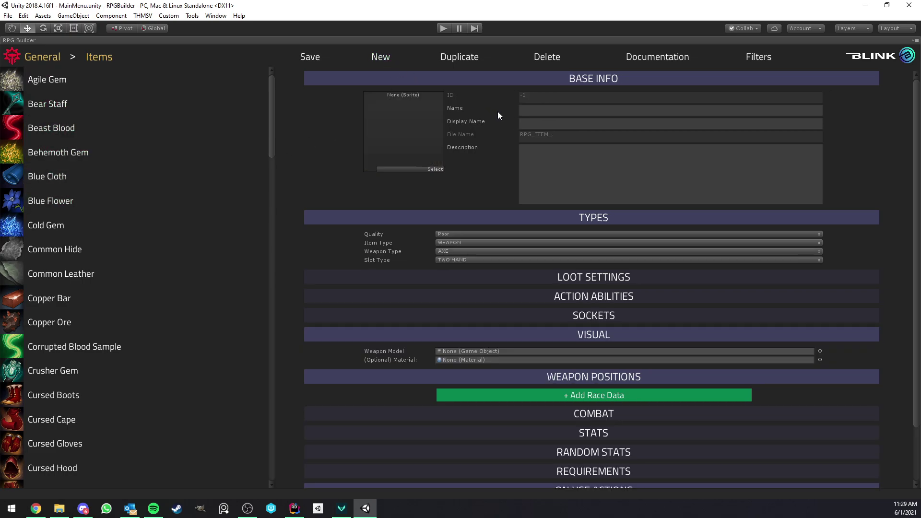
click(533, 111)
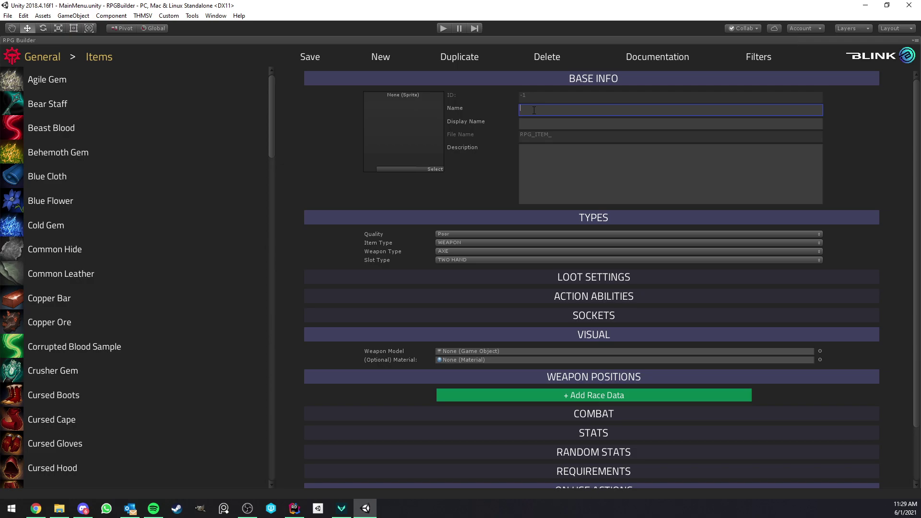
text(AxeWeapon1Test)
key(ctrl+a)
key(ctrl+c)
click(545, 122)
key(ctrl+v)
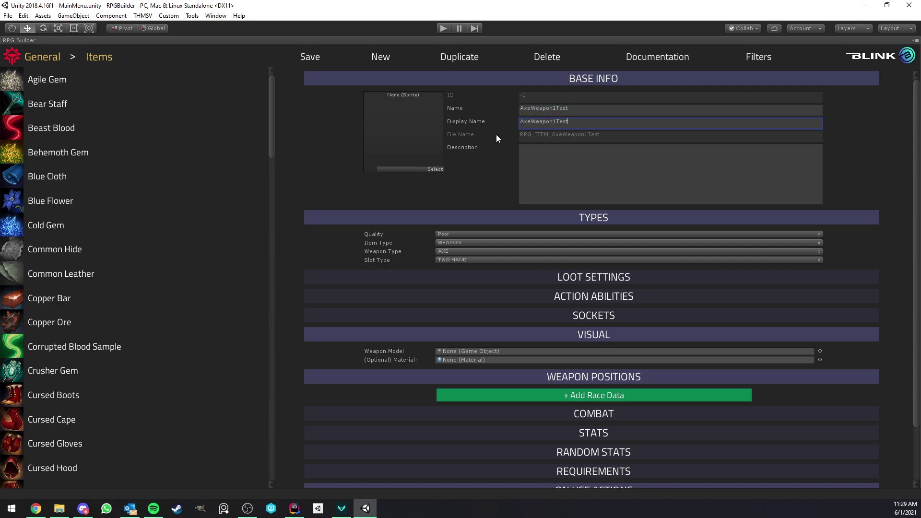
click(437, 168)
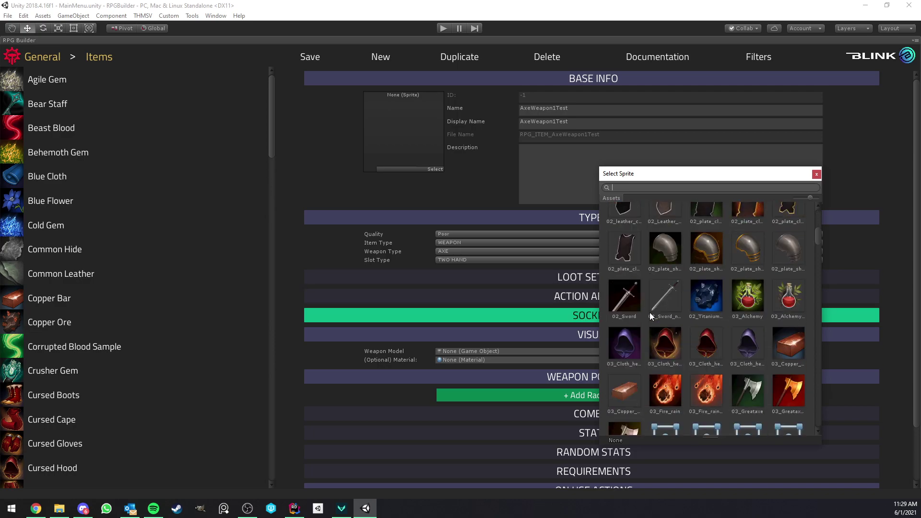
double_click(622, 267)
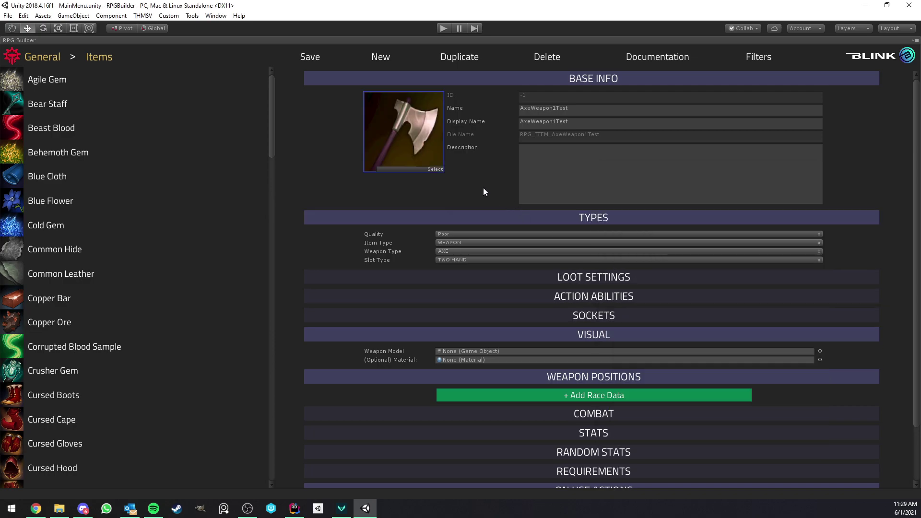
Choose AXE as the item's weapon type and keep TWO HAND as its slot type
scroll(484, 192, down, 3)
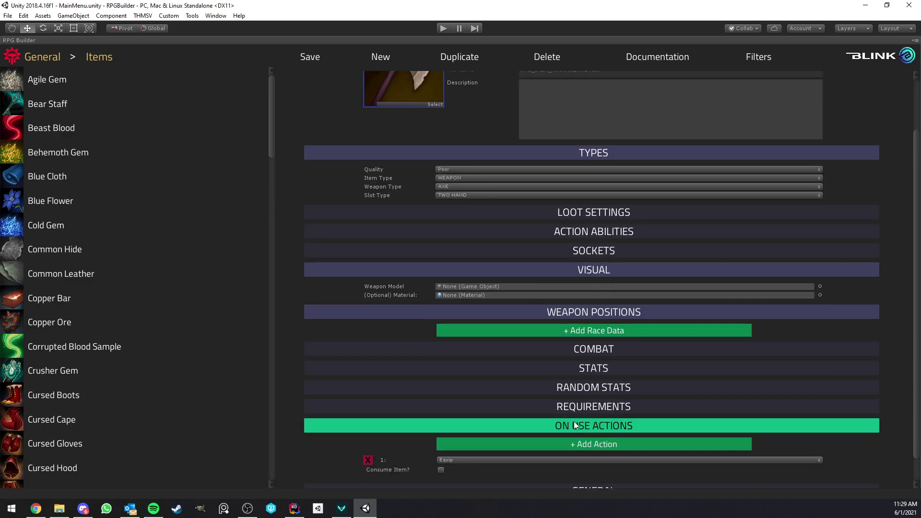
scroll(575, 425, down, 2)
scroll(463, 430, up, 4)
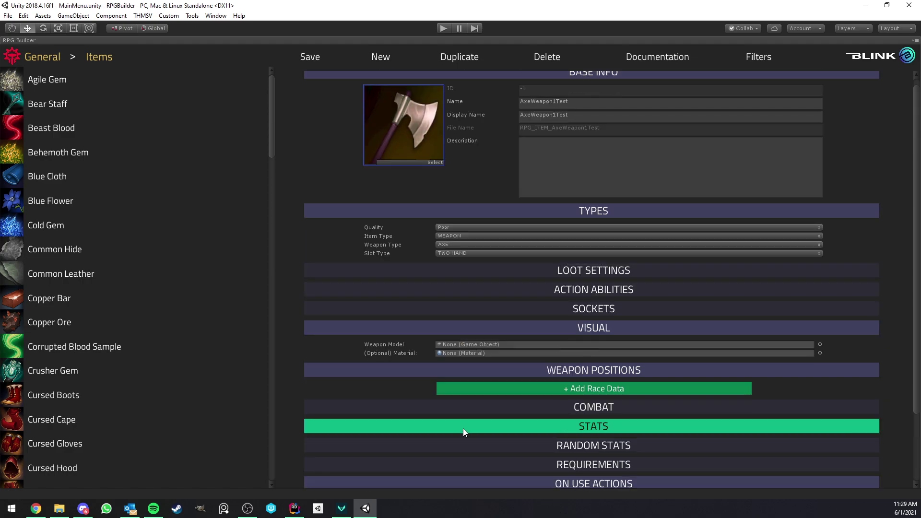
click(451, 245)
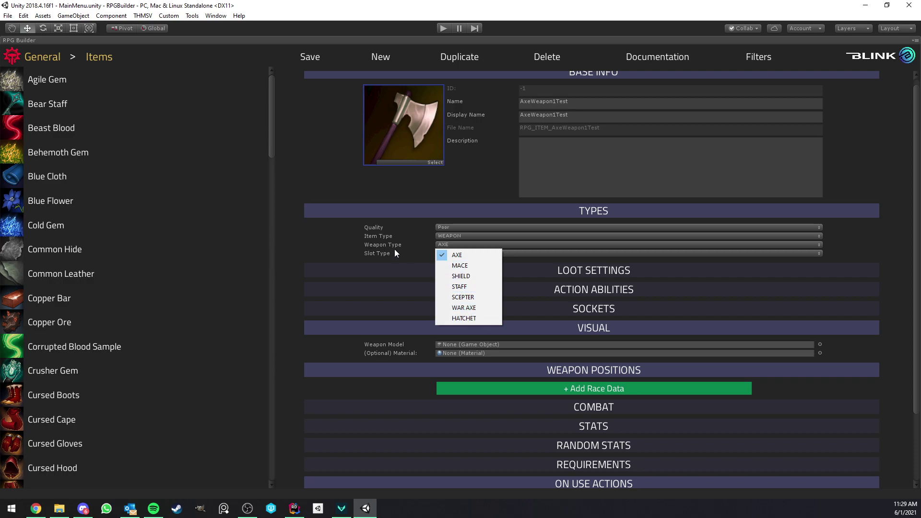
click(472, 256)
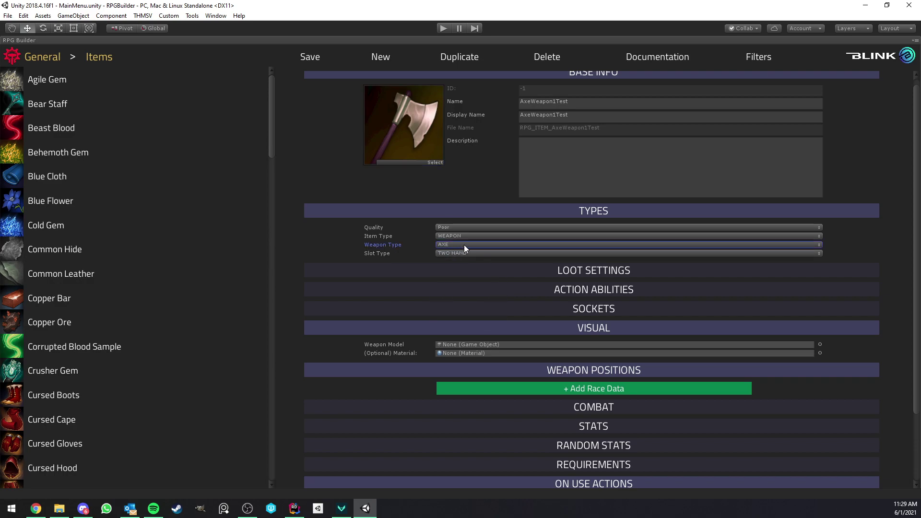
click(452, 253)
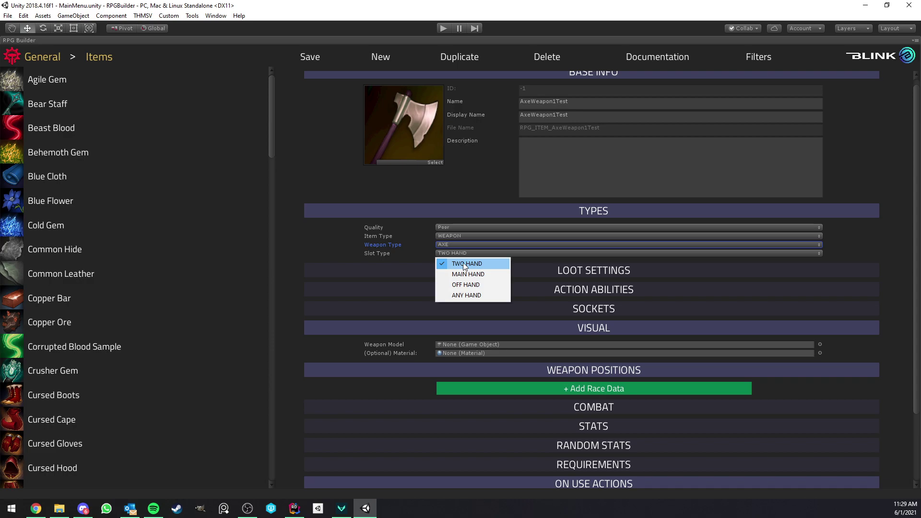
click(386, 252)
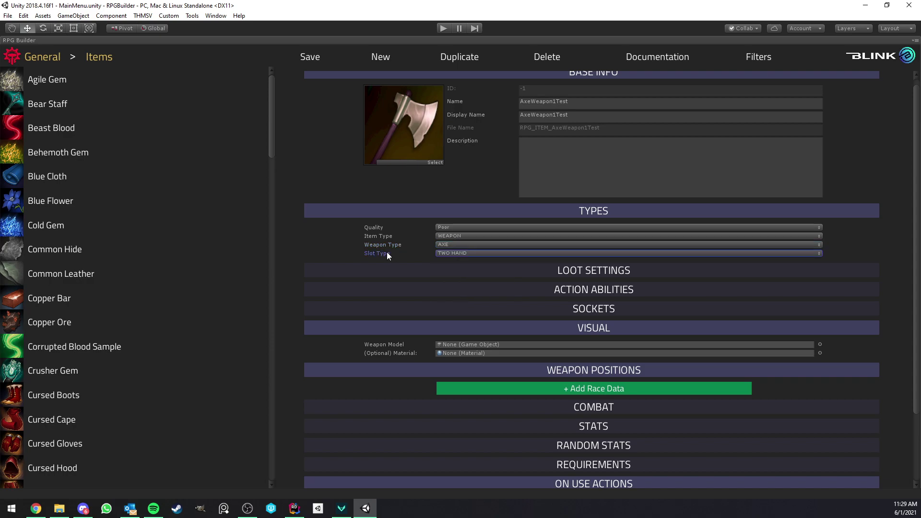
Collapse the weapon positions, restore the normal editor layout and assign the Axe_Basic_03 prefab as the item's weapon model
scroll(408, 263, down, 3)
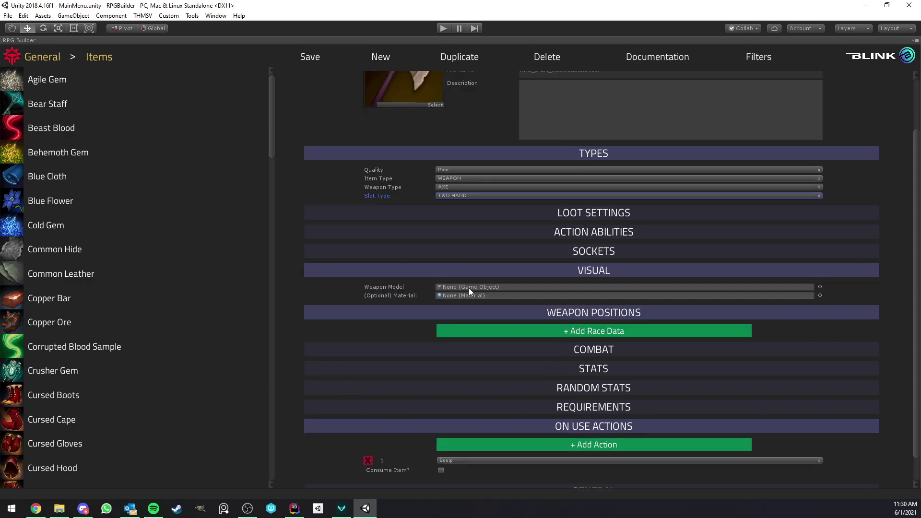
click(477, 310)
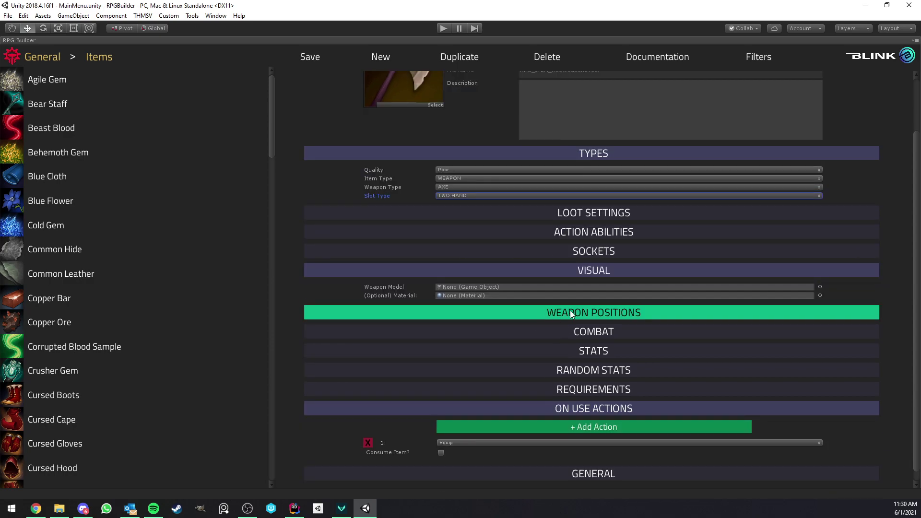
right_click(44, 39)
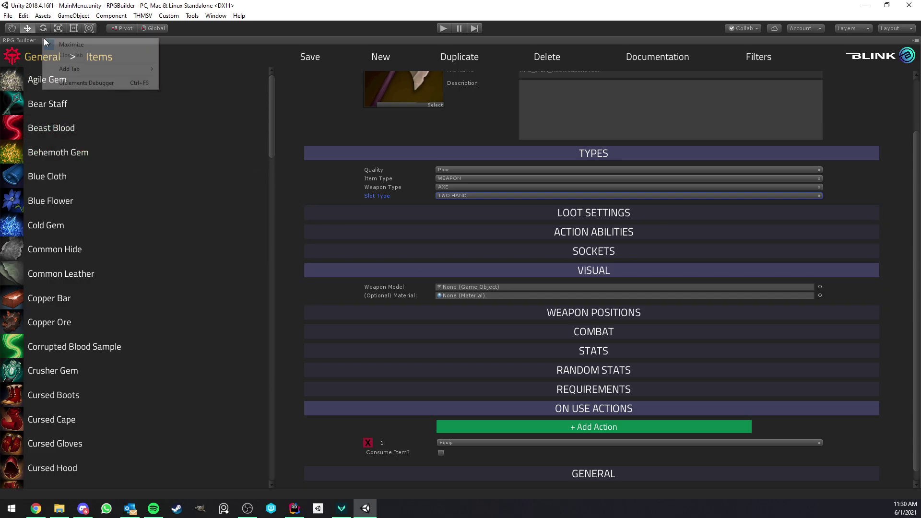
click(70, 46)
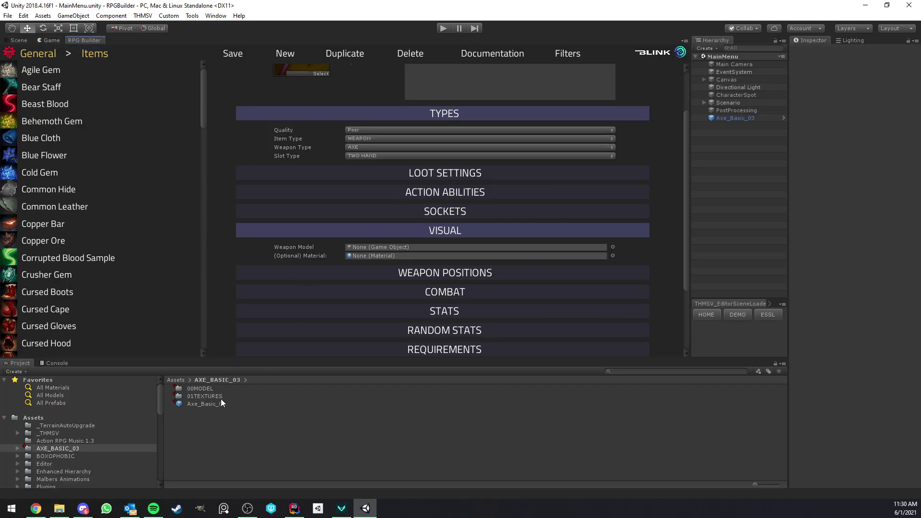
drag(220, 399, 373, 232)
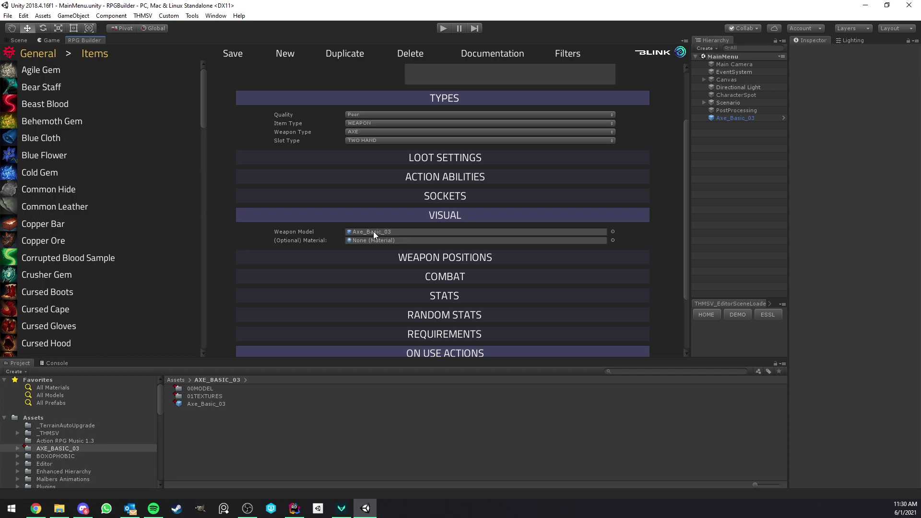
Review the new axe item's settings and save the item
click(415, 257)
click(424, 257)
scroll(319, 179, up, 3)
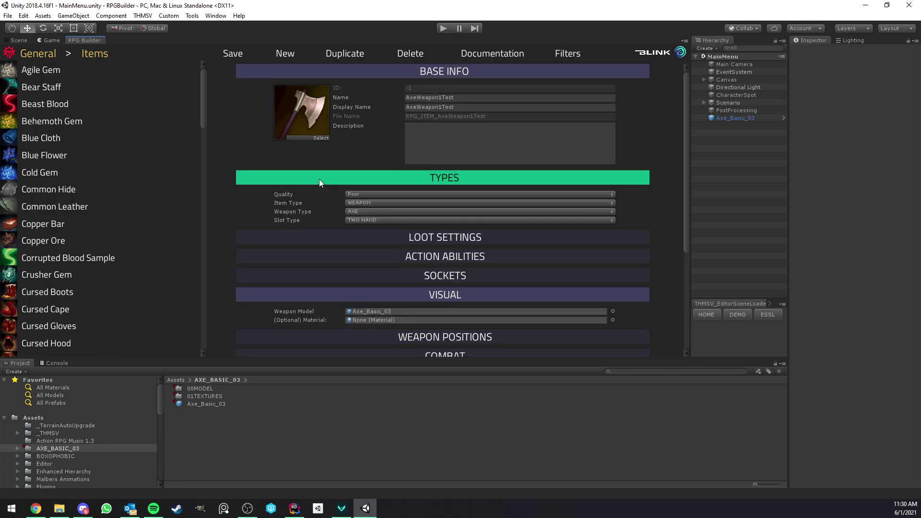
scroll(319, 179, down, 3)
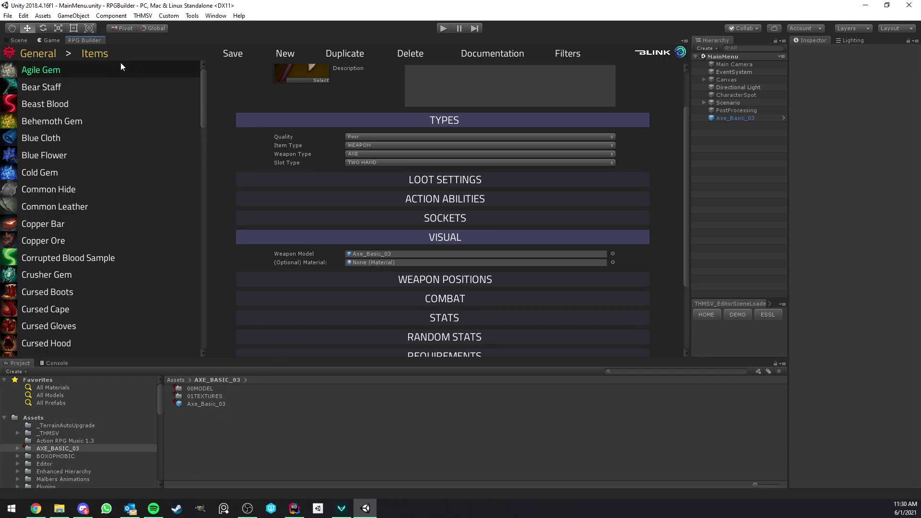
click(234, 54)
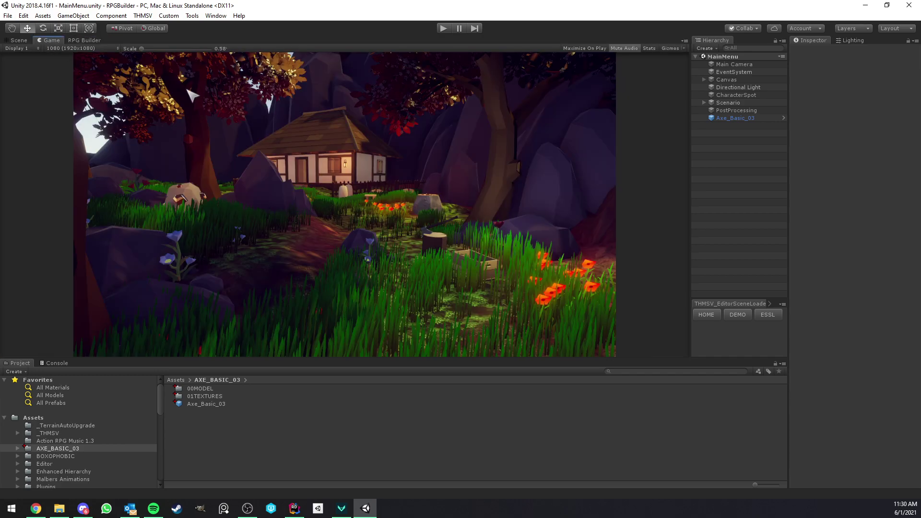
Run the game from the MainMenu scene and open character creation
click(442, 29)
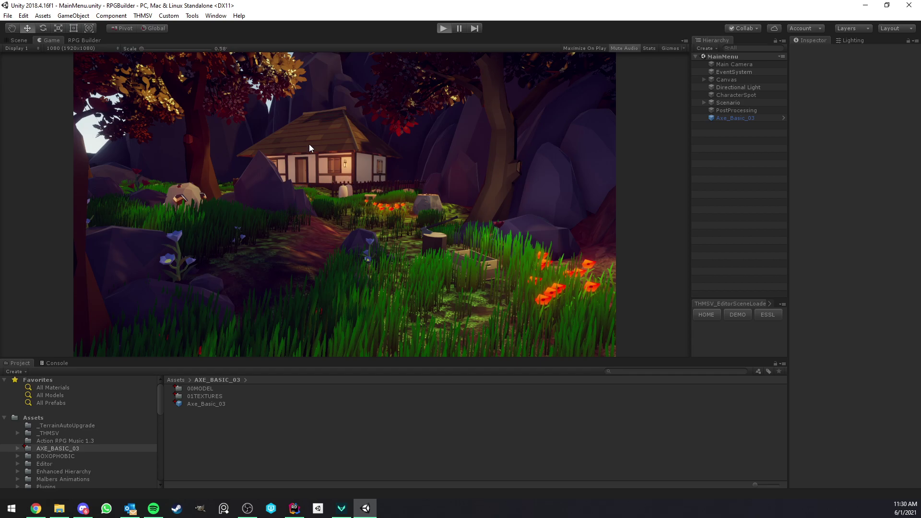
key(ctrl+p)
click(350, 221)
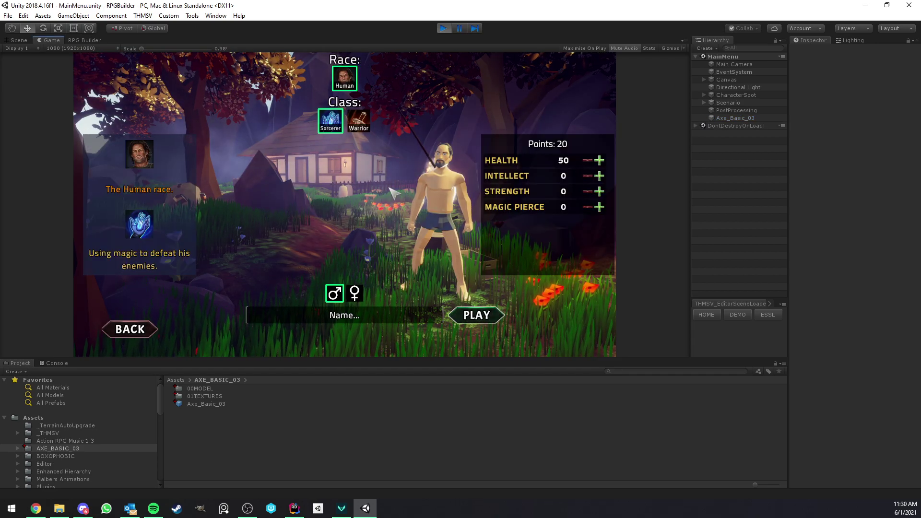
Create a Human Warrior character named Testvideo and enter the DEMO2 scene with it
click(342, 315)
text(Testv)
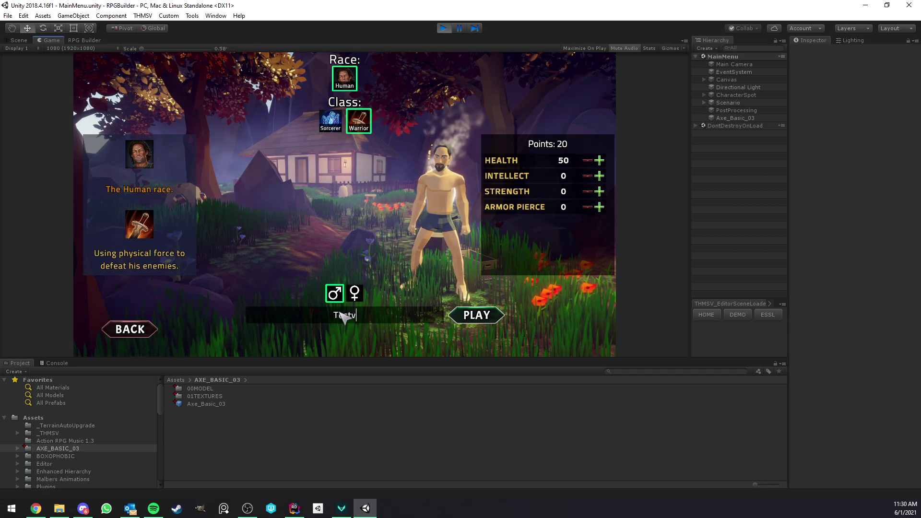
text(ideo)
click(477, 315)
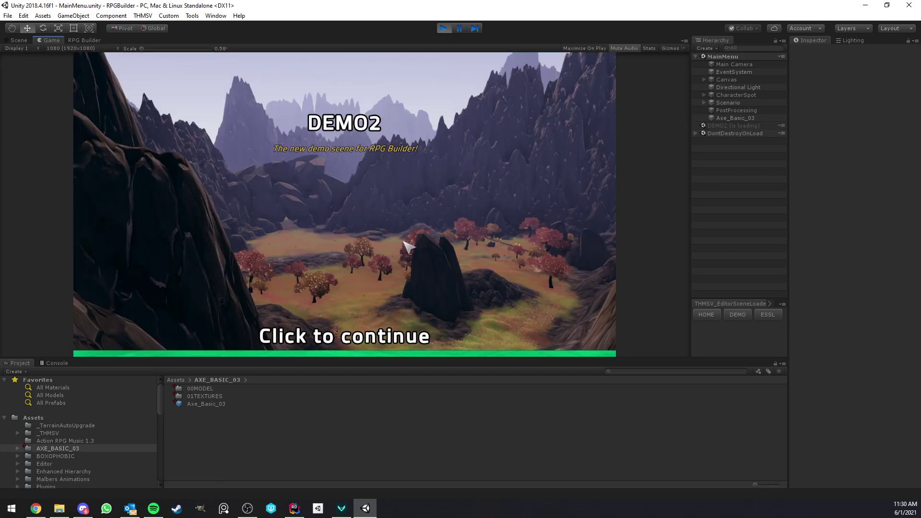
click(404, 223)
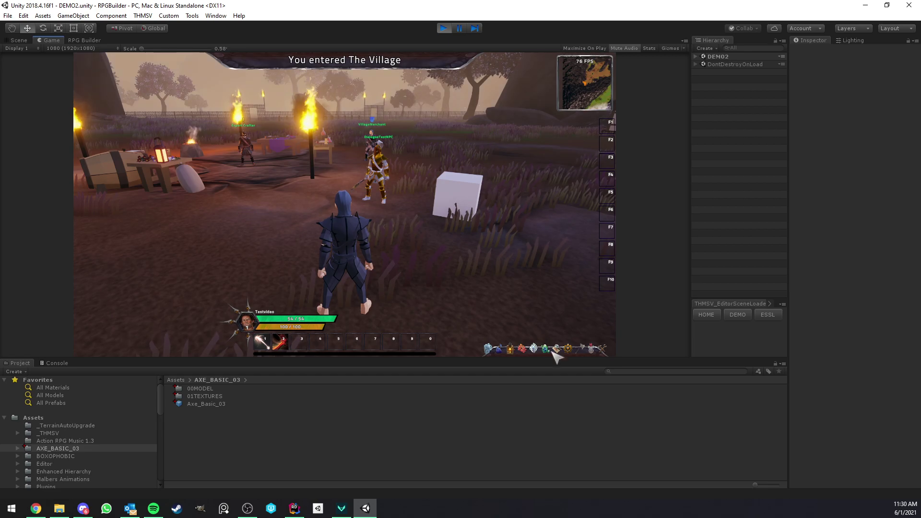
Search the in-game developer panel's item list for "tes", add the AxeWeapon1Test item to the inventory and close the panel
key(d)
key(w)
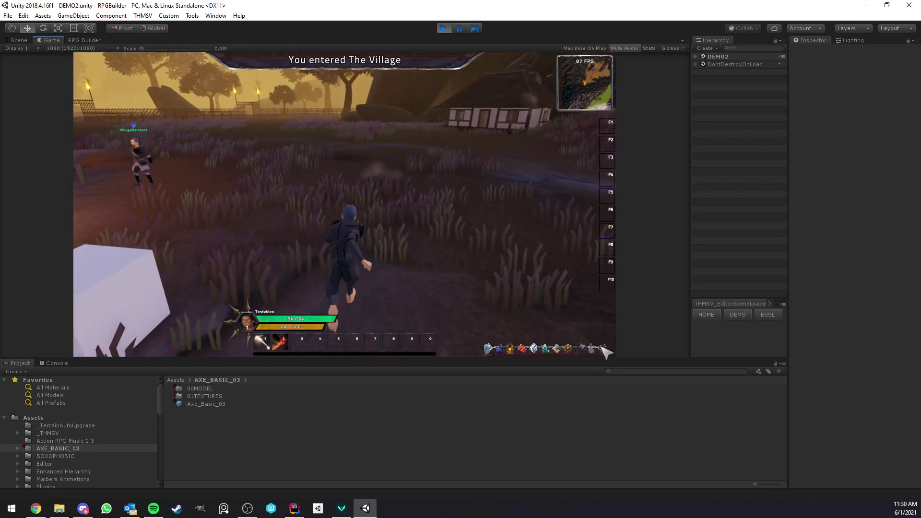
click(602, 349)
click(201, 232)
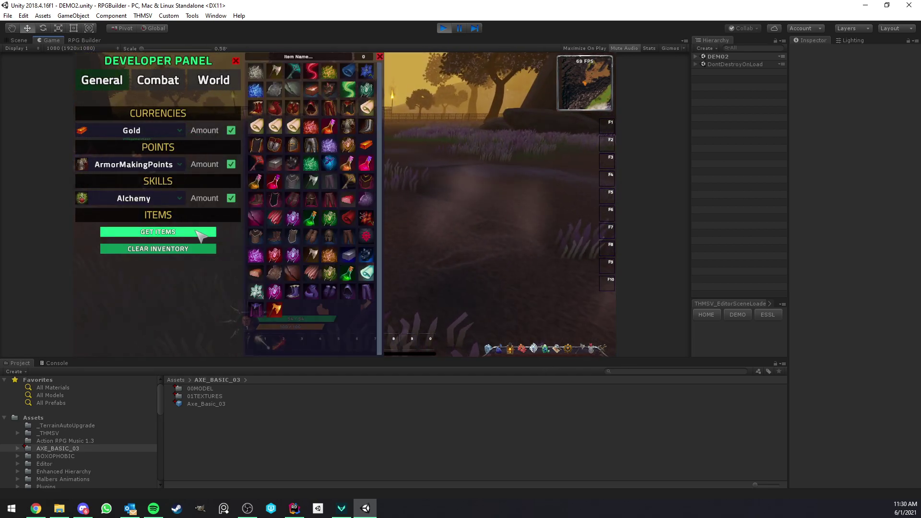
click(299, 57)
text(tes)
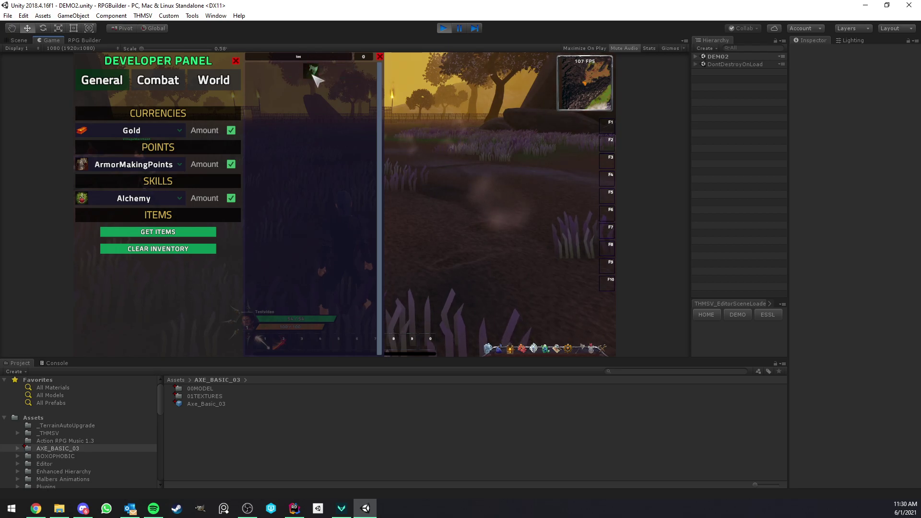
click(235, 61)
Equip AxeWeapon1Test from the inventory with the character window open, and close both windows
key(i)
mouse_move(436, 187)
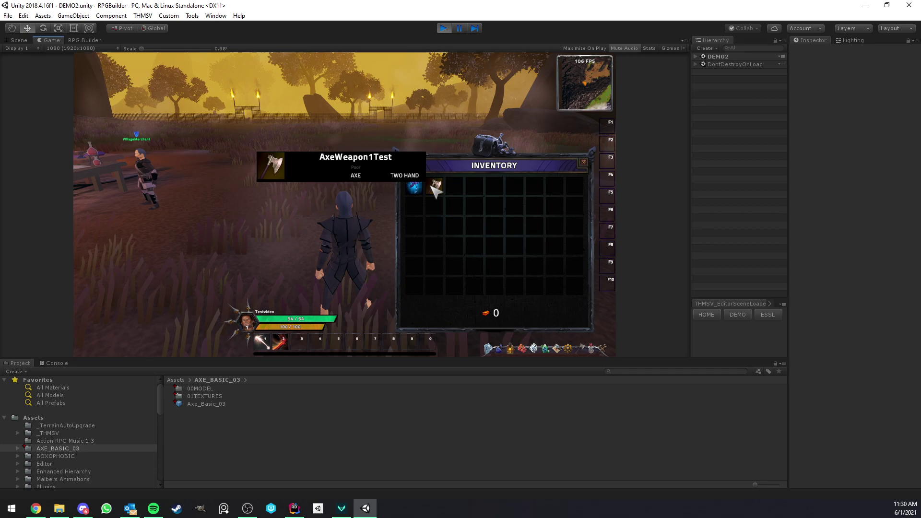
key(c)
right_click(436, 189)
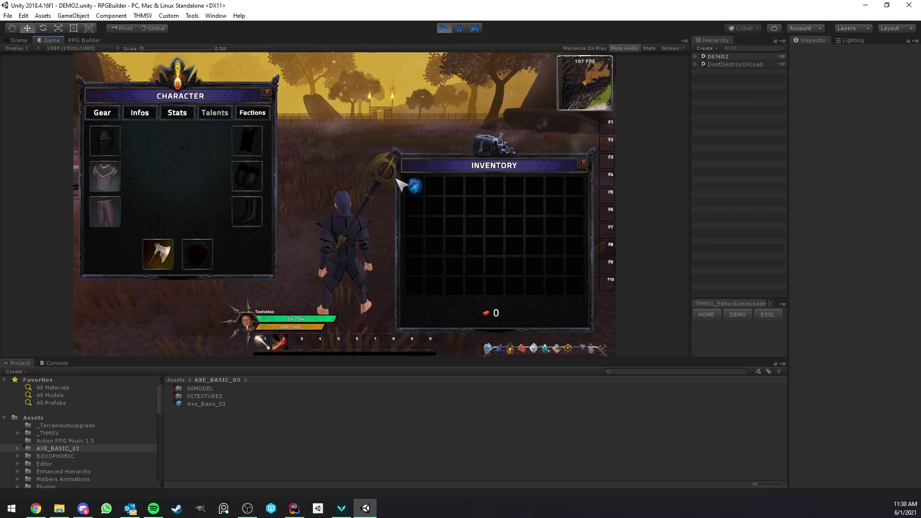
key(c)
key(i)
Examine the equipped axe's tooltip and how the weapon sits on the character's back from several angles in the game
key(w)
mouse_move(348, 161)
right_down()
mouse_move(432, 161)
mouse_move(335, 164)
right_up()
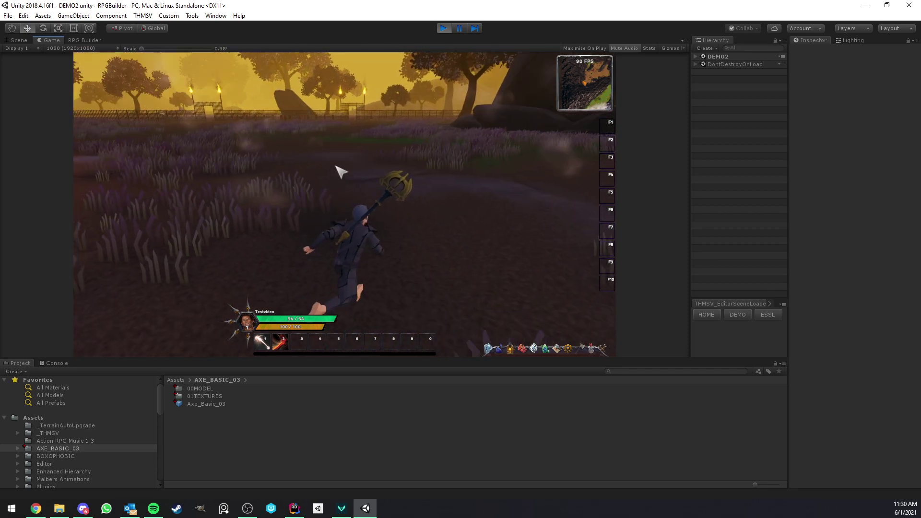
key(c)
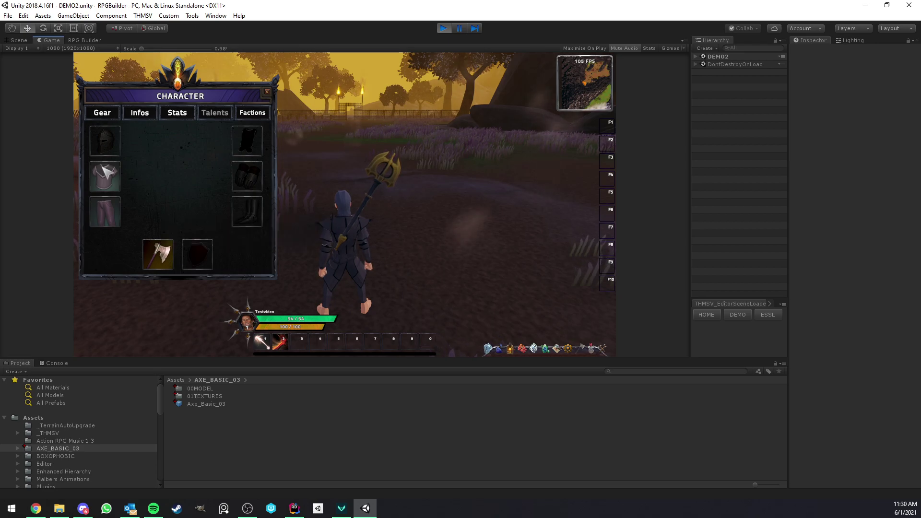
mouse_move(158, 257)
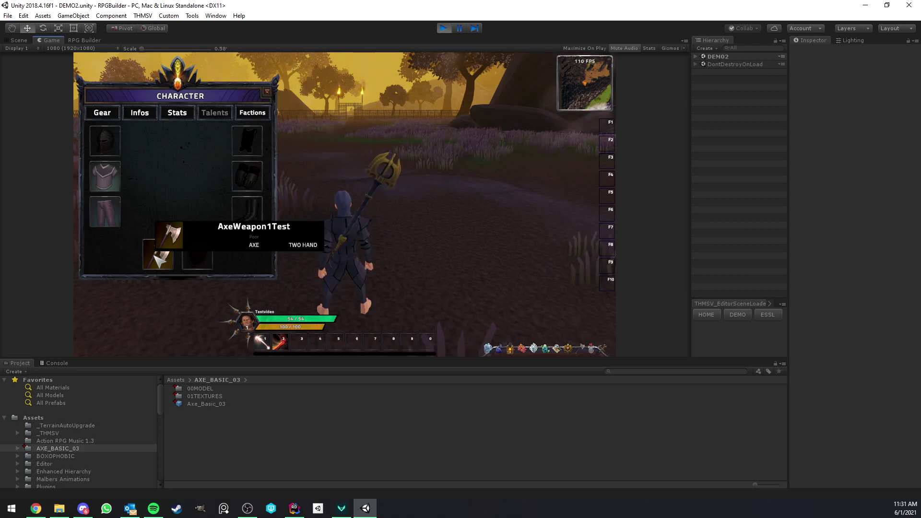
key(c)
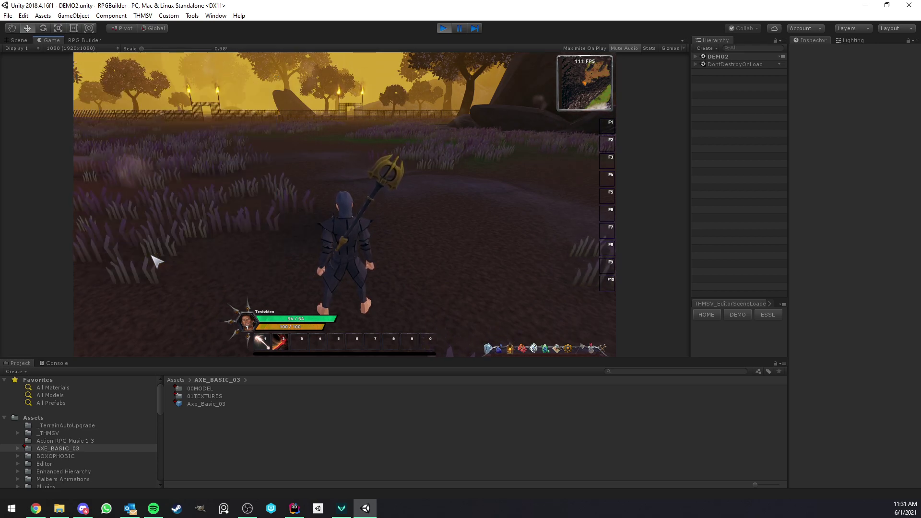
key(b)
key(b)
key(c)
key(c)
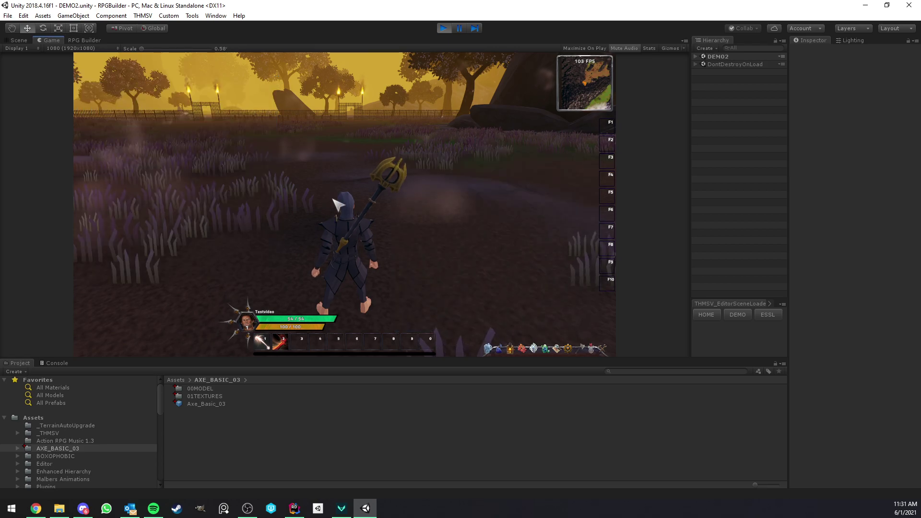
right_drag(274, 203, 230, 216)
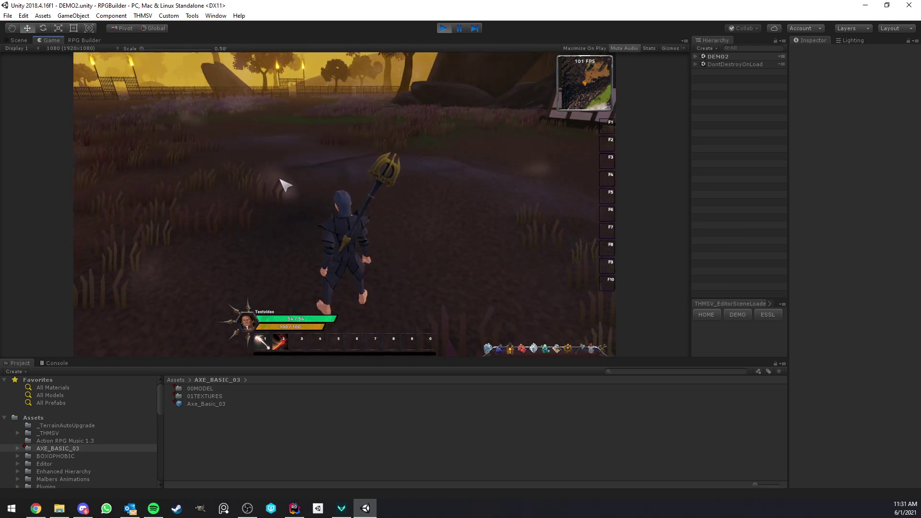
right_drag(282, 181, 275, 206)
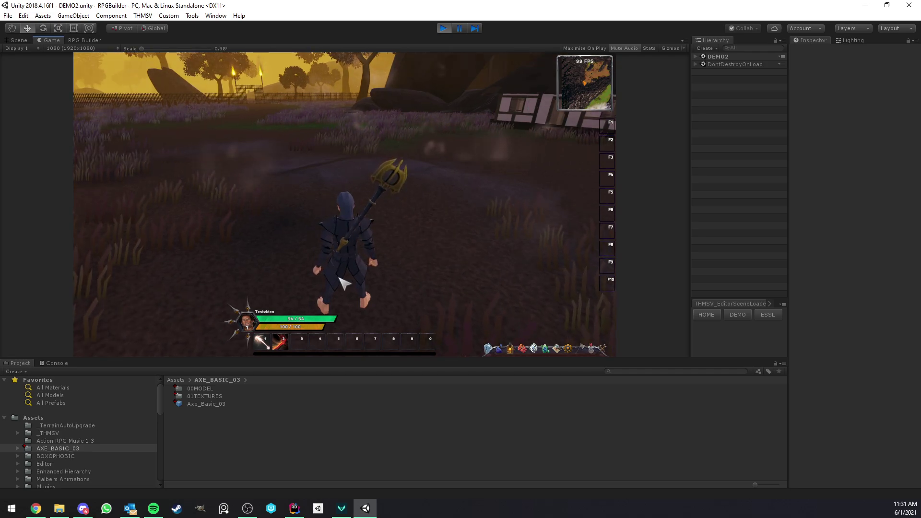
right_drag(379, 186, 355, 191)
Open the AxeWeapon1Test item in the RPG Builder and expand its weapon positions
click(84, 38)
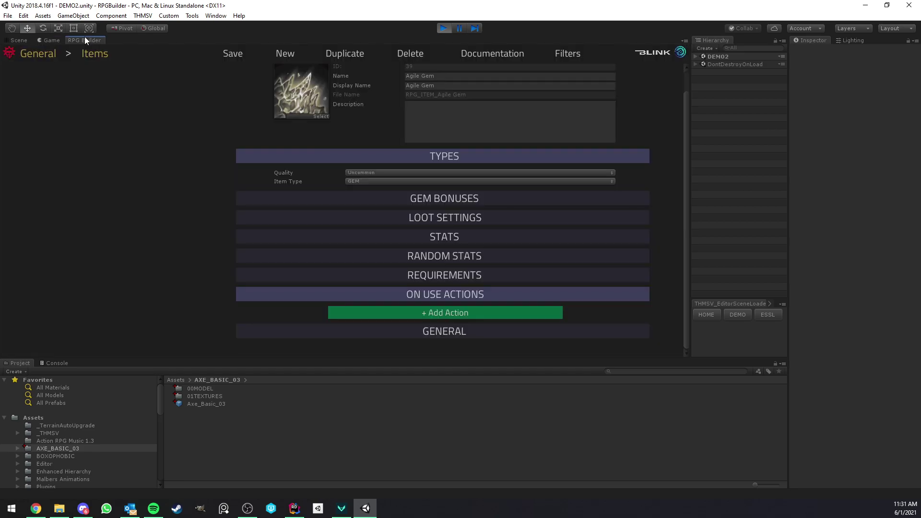
click(88, 63)
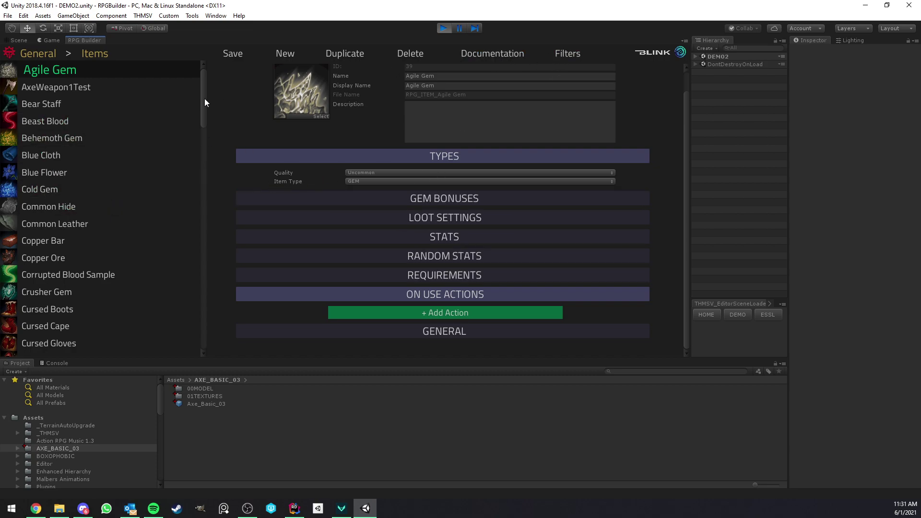
click(127, 91)
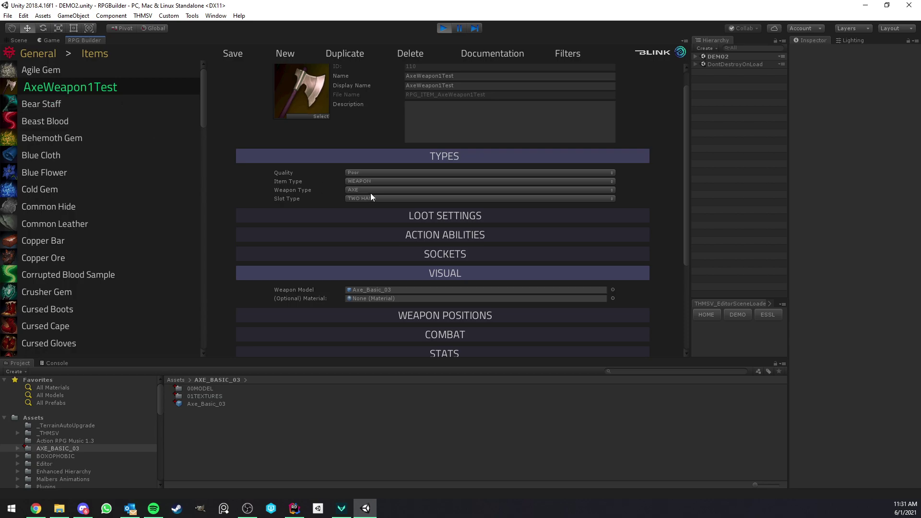
scroll(358, 209, down, 4)
click(408, 201)
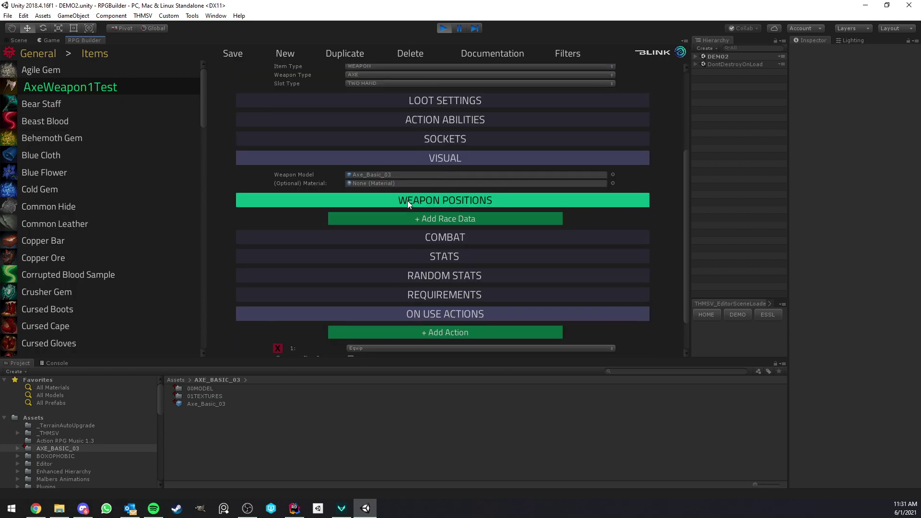
Show the Scene view, expand the DEMO2 hierarchy and select the PLAYER_HumanMale character to inspect its Player Appearance Handler
click(47, 42)
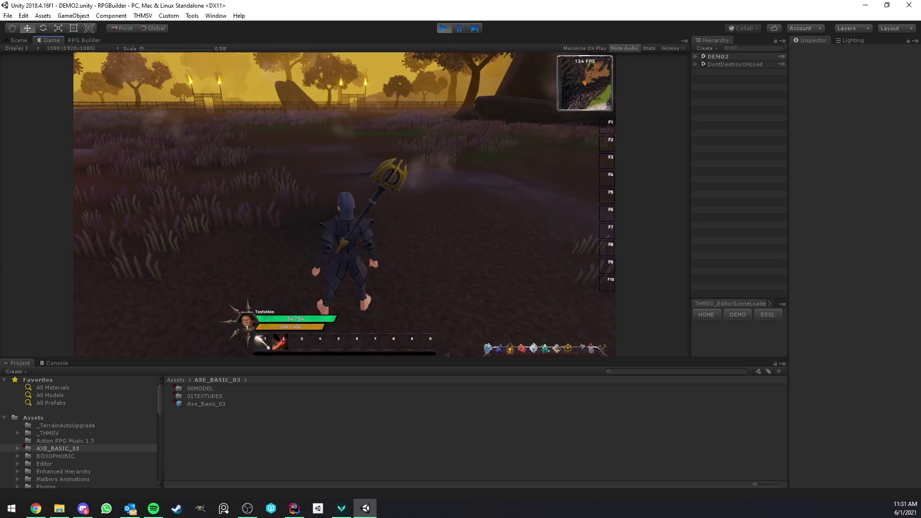
click(19, 40)
click(700, 56)
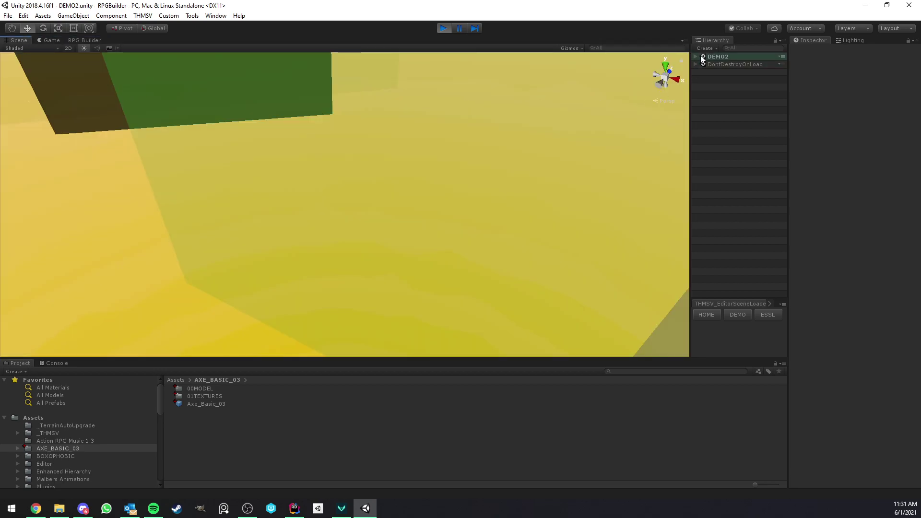
click(695, 56)
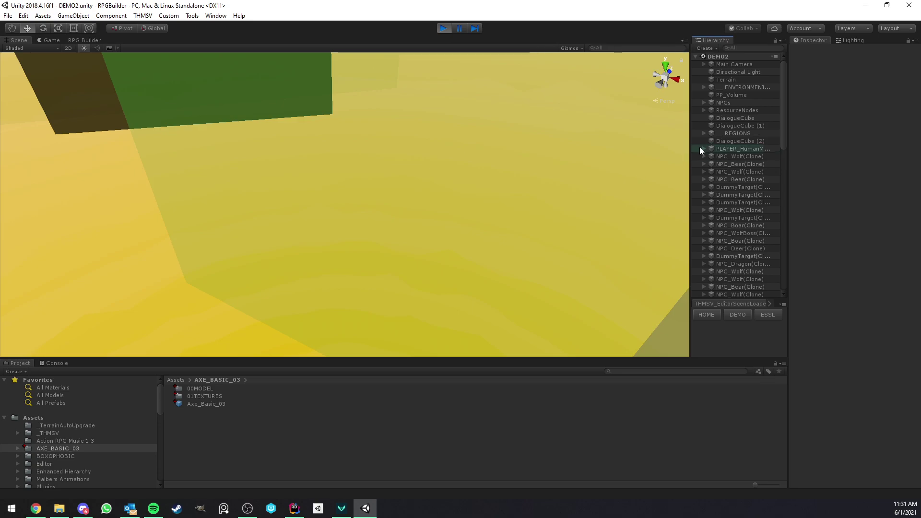
click(715, 149)
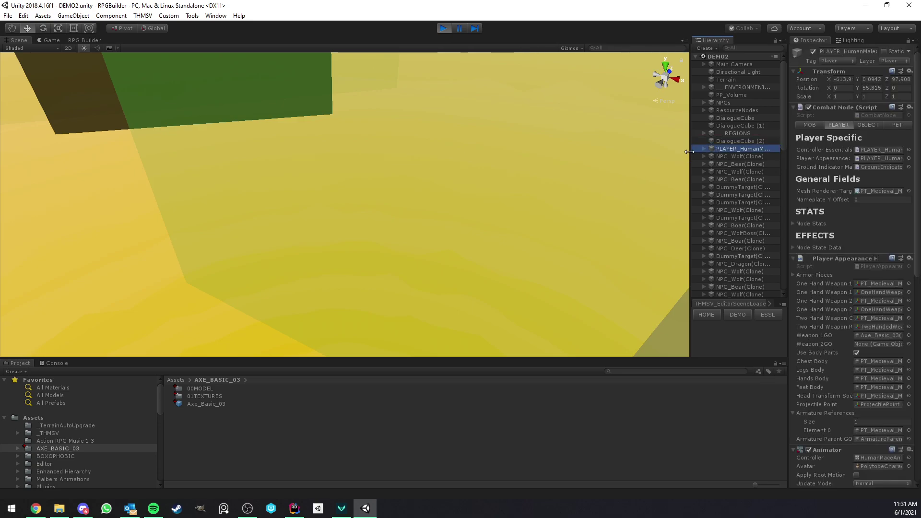
drag(689, 151, 668, 154)
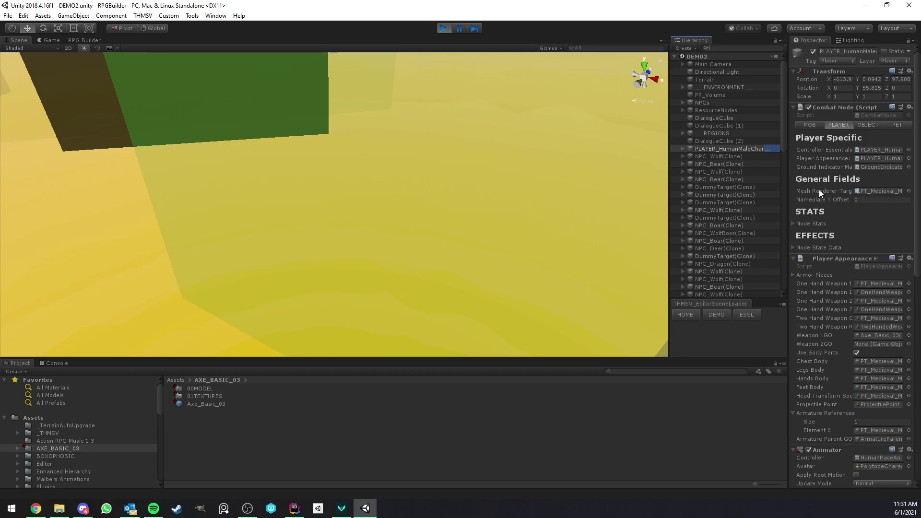
scroll(818, 189, down, 4)
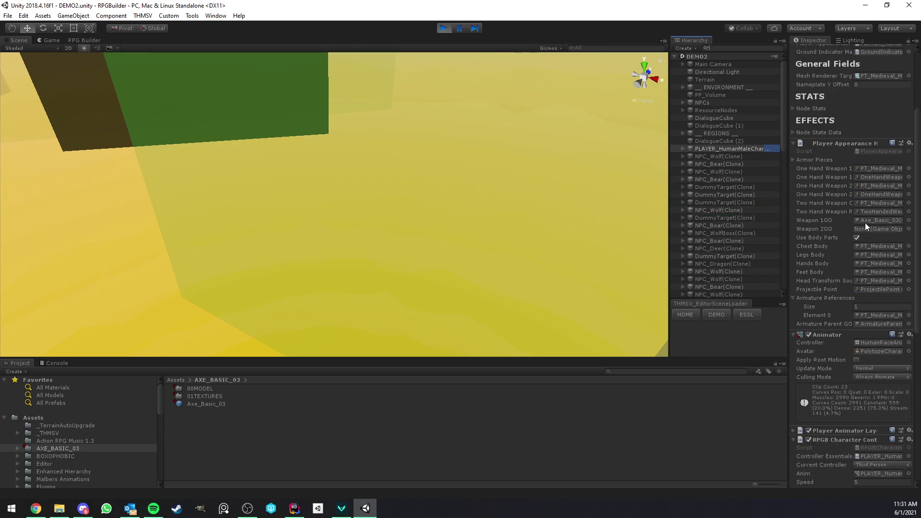
Widen the Inspector, locate the equipped axe through the Weapon 1GO reference, and select and frame Axe_Basic_03(Clone)
click(729, 149)
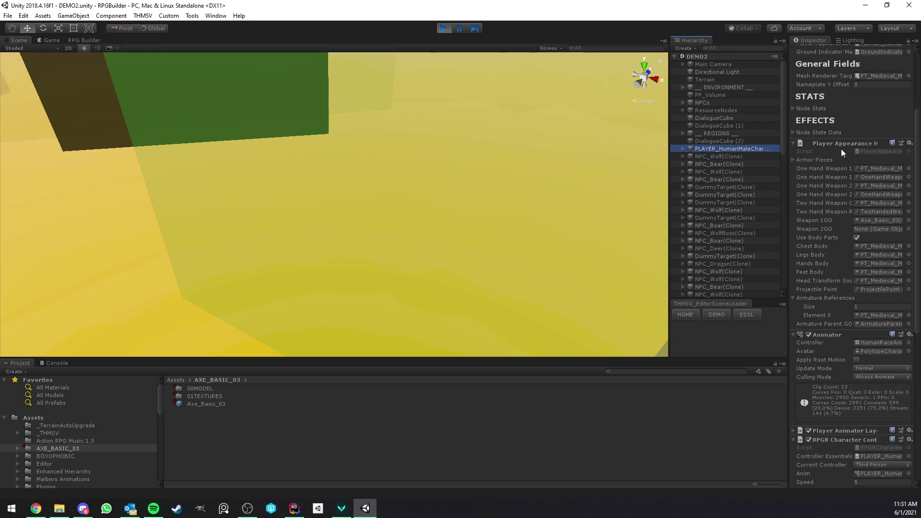
drag(789, 168, 763, 168)
click(845, 219)
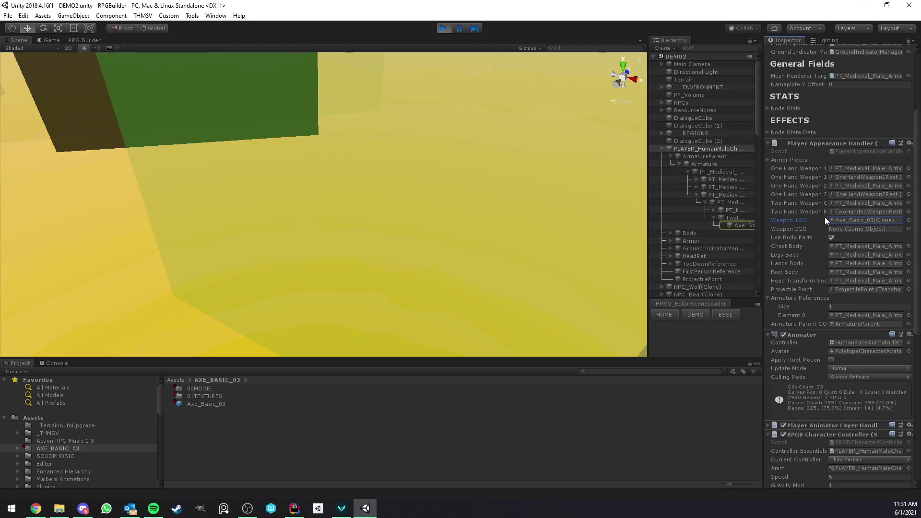
click(844, 219)
double_click(739, 225)
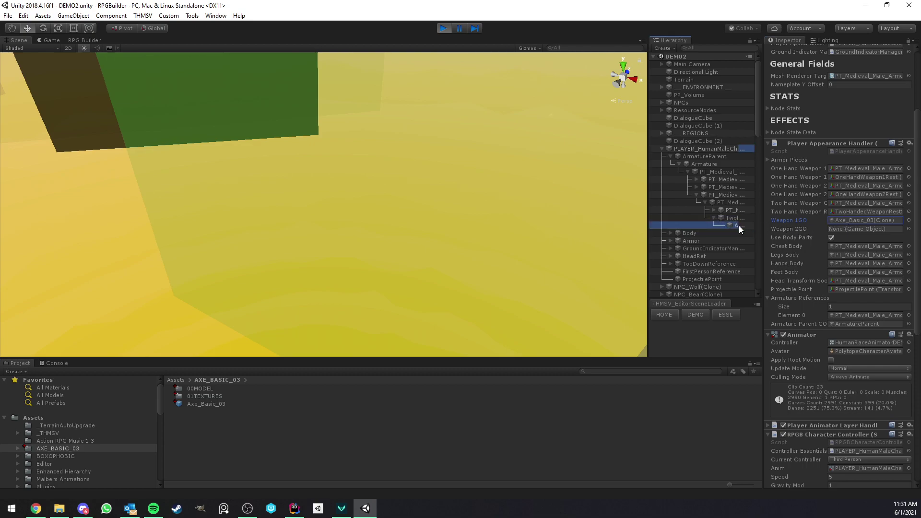
Use local handle orientation to move the axe down its own Y axis to about -0.4 and check it in the game
right_drag(574, 178, 643, 171)
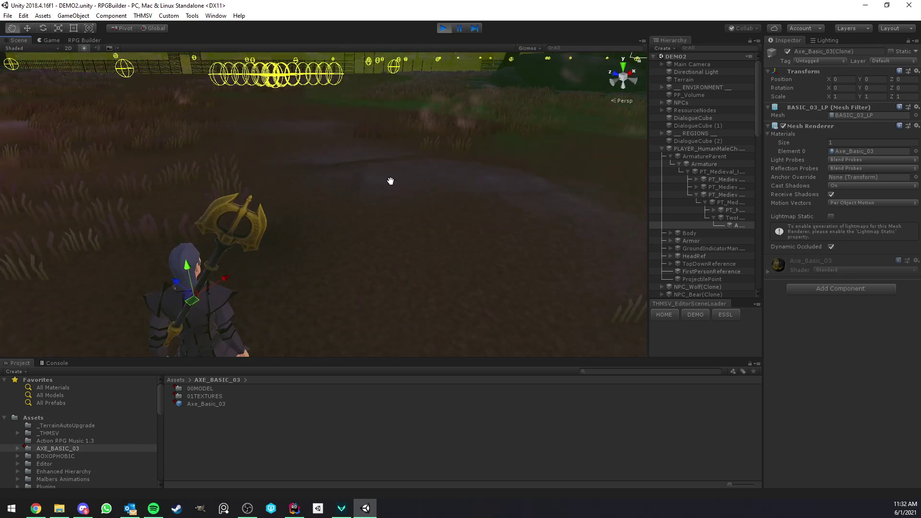
middle_drag(163, 235, 326, 175)
right_drag(326, 175, 359, 162)
click(150, 30)
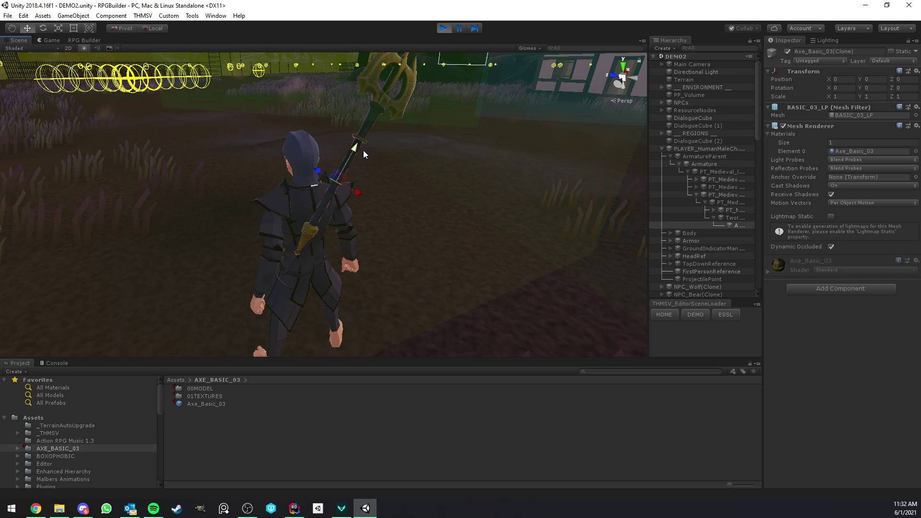
drag(355, 154, 349, 203)
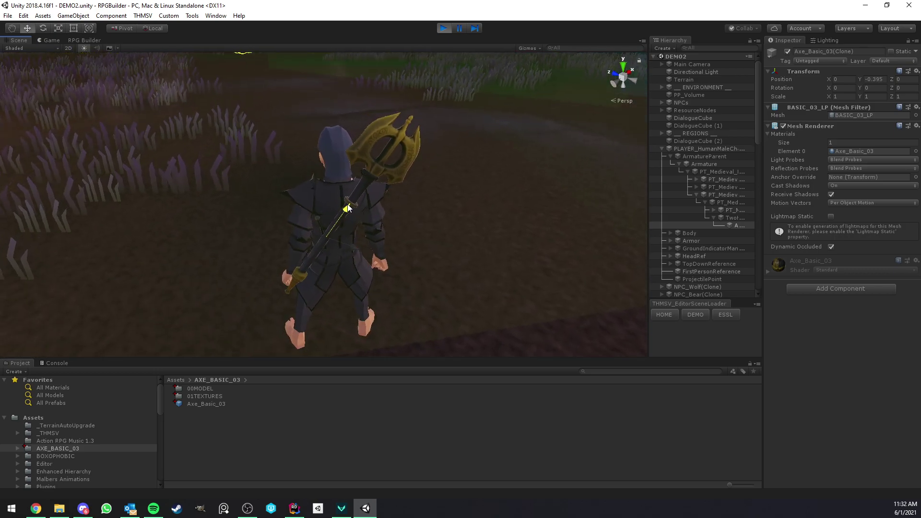
click(52, 40)
right_drag(324, 205, 255, 129)
click(10, 41)
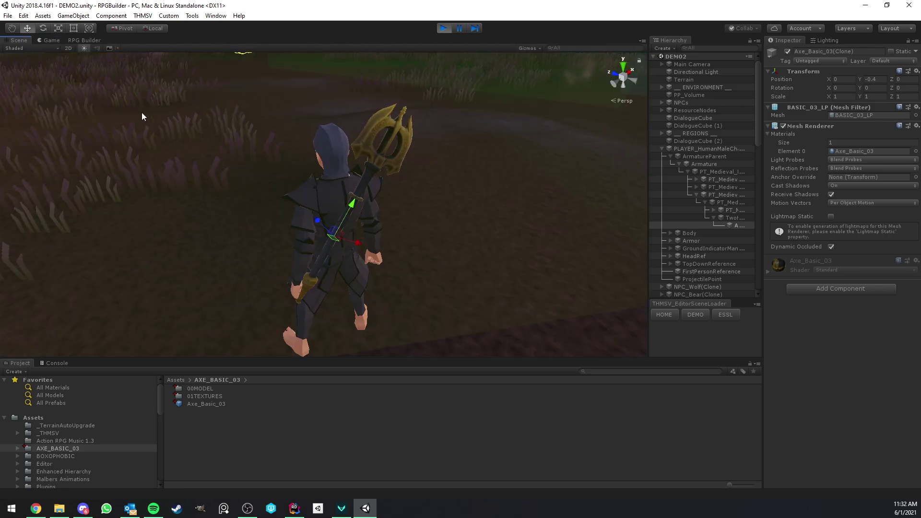
Rotate the axe on the character's back to about 2.2, 14.8, 0.5 degrees with the combined transform tool
click(89, 28)
scroll(255, 136, up, 3)
key(f)
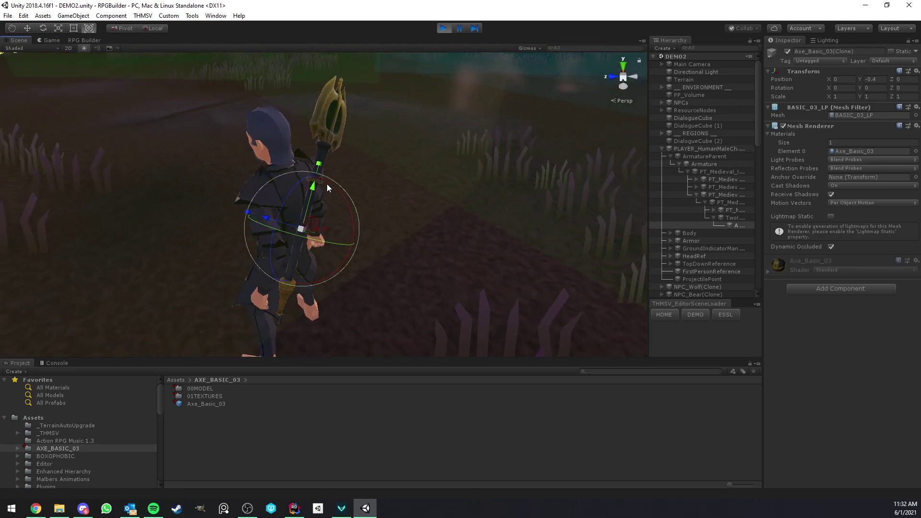
drag(312, 243, 339, 238)
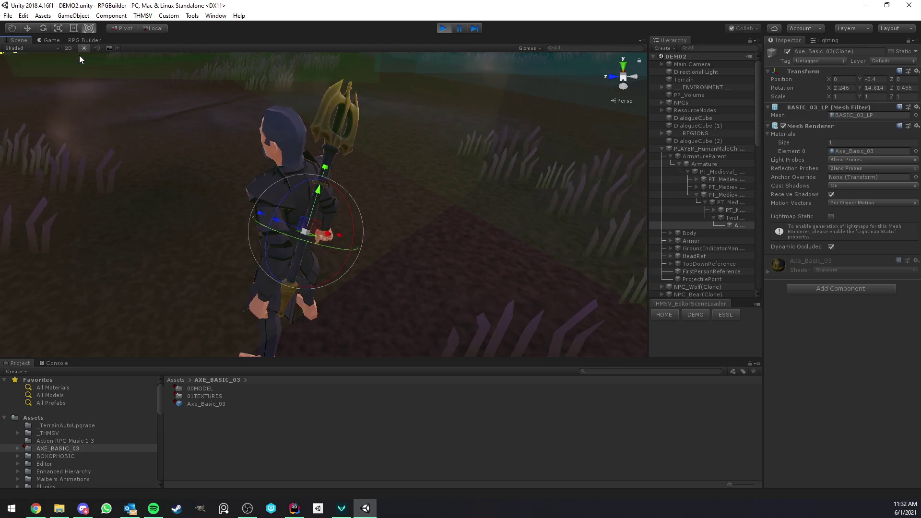
Check the repositioned axe on the moving character in the game and return to the AxeWeapon1Test item in the RPG Builder
click(48, 40)
key(w)
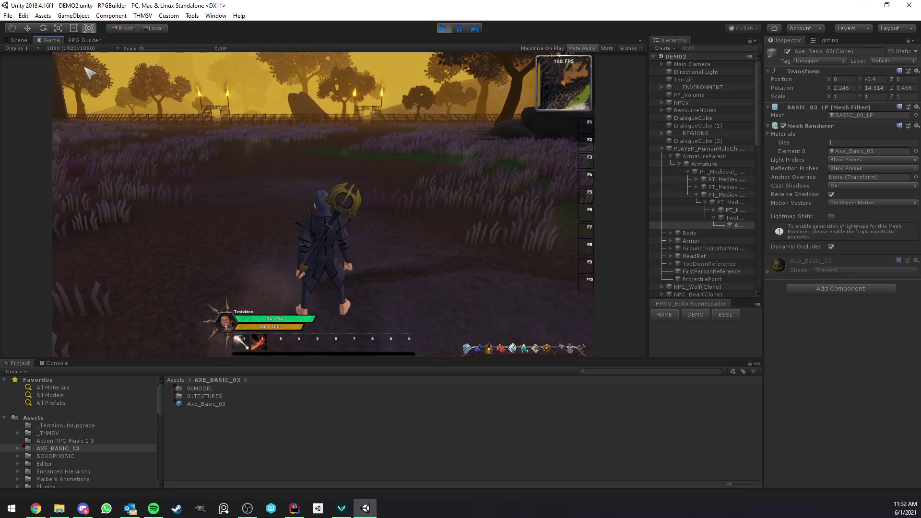
click(18, 40)
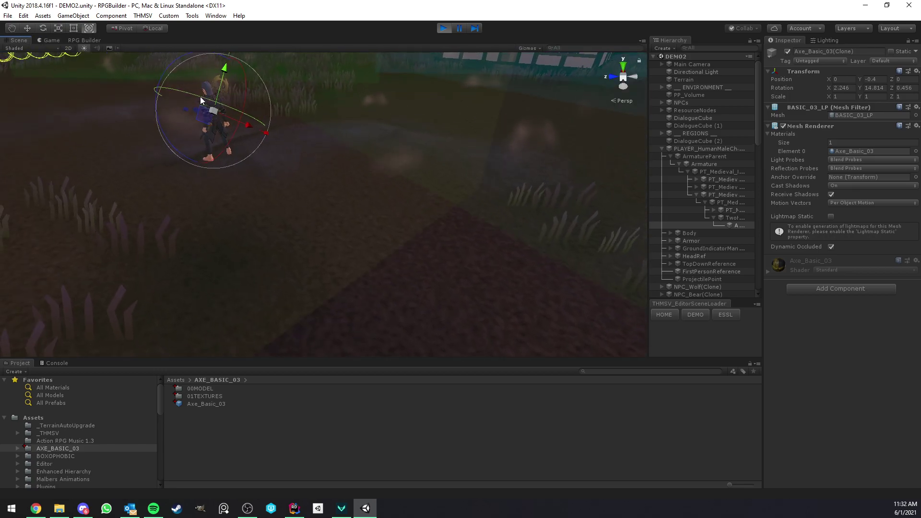
click(49, 40)
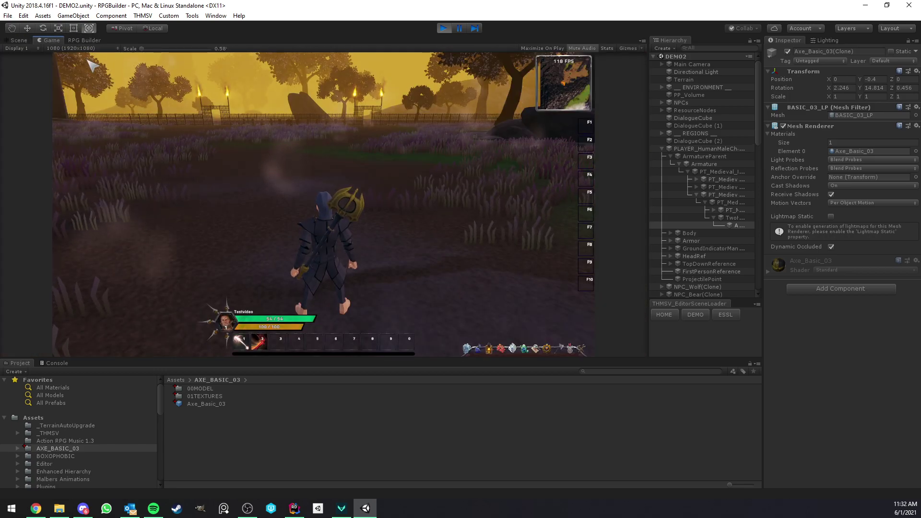
click(82, 39)
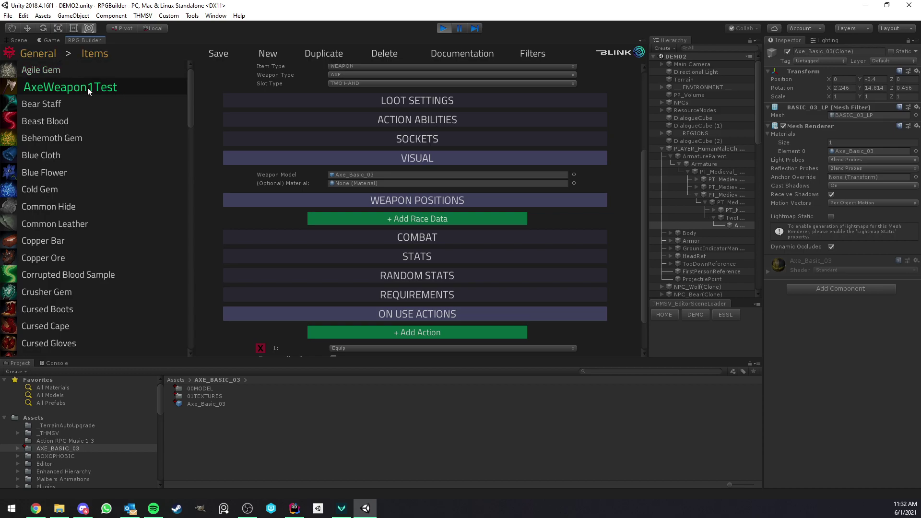
Add a race data entry to the weapon positions of AxeWeapon1Test and look over its male and female settings
click(408, 200)
click(408, 200)
click(379, 217)
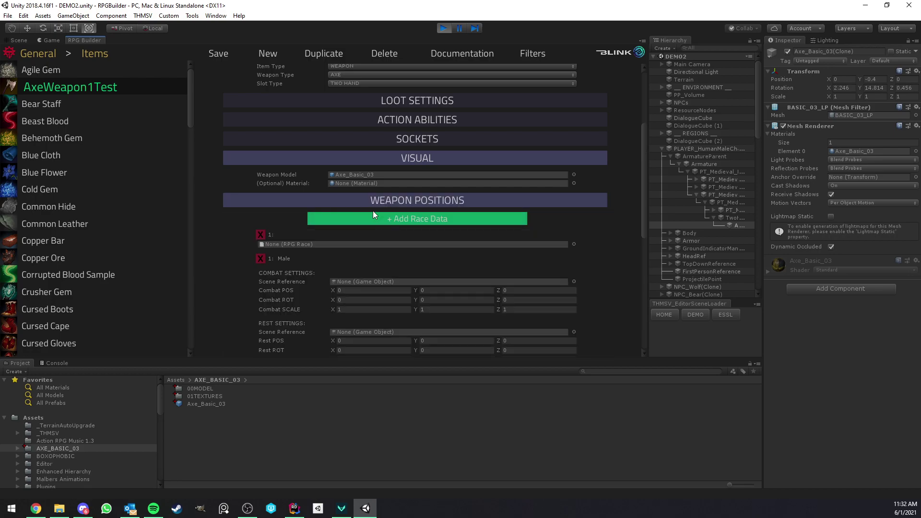
scroll(360, 202, down, 4)
scroll(307, 170, down, 1)
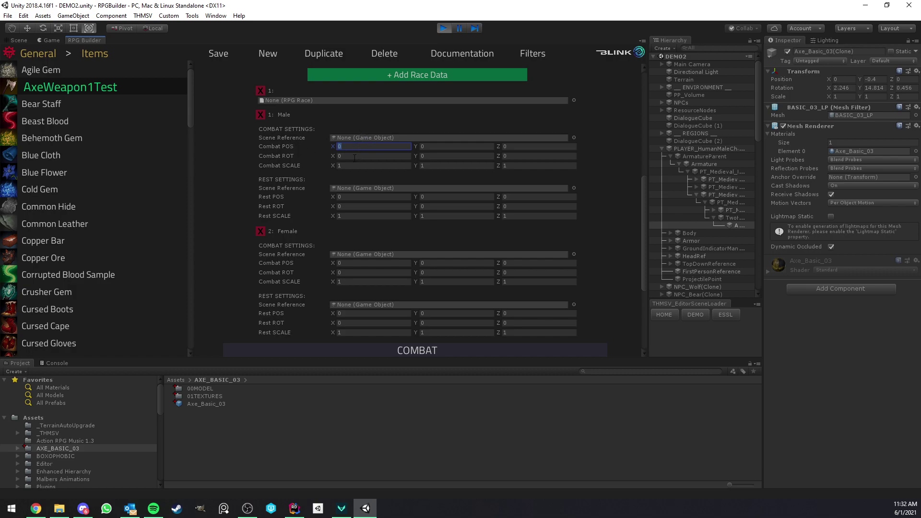
Try adding extra empty race data entries to the weapon positions and remove them, keeping only the first one
click(307, 158)
click(358, 72)
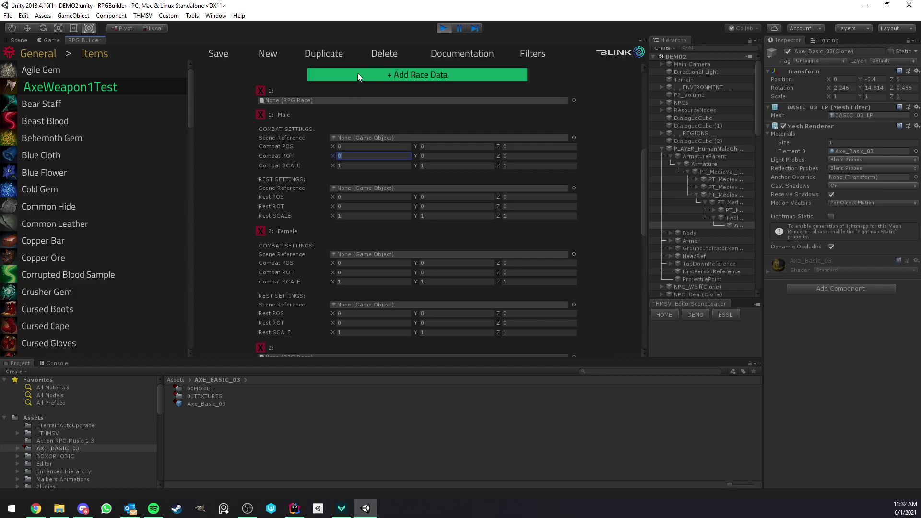
scroll(307, 163, down, 5)
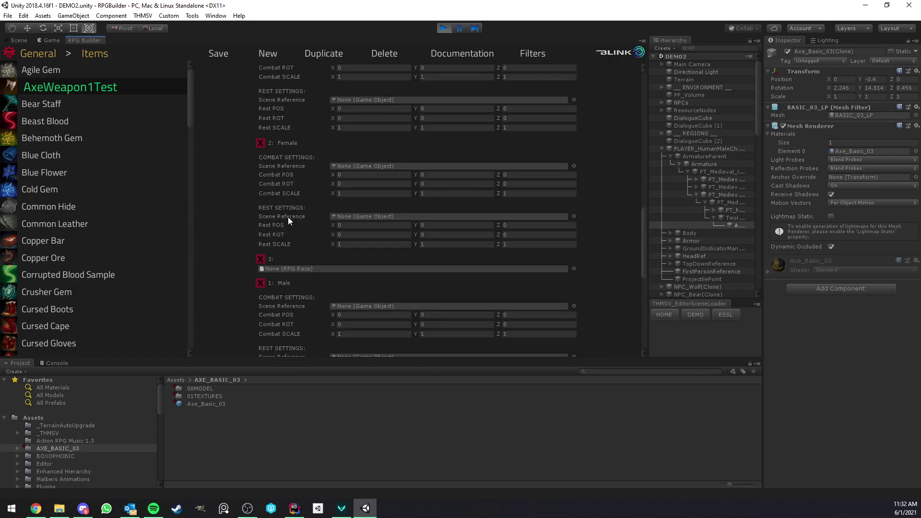
scroll(281, 211, up, 8)
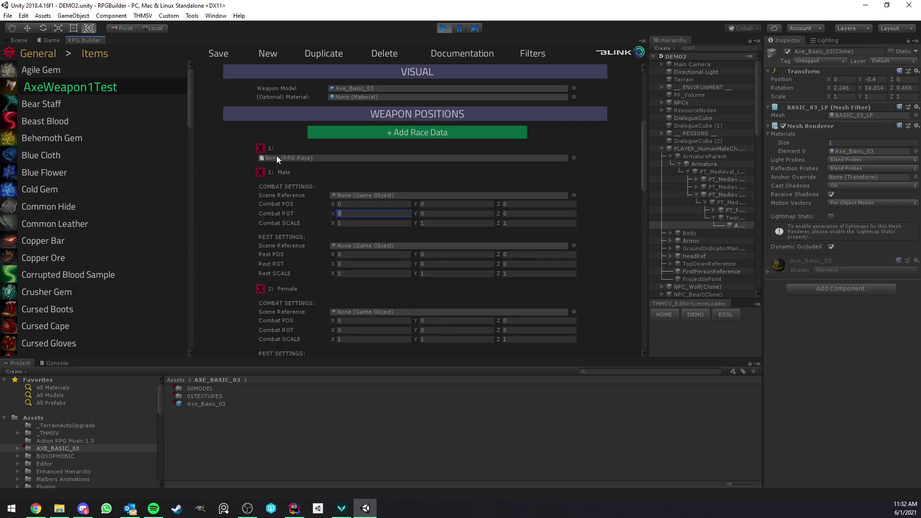
scroll(262, 227, down, 3)
click(260, 290)
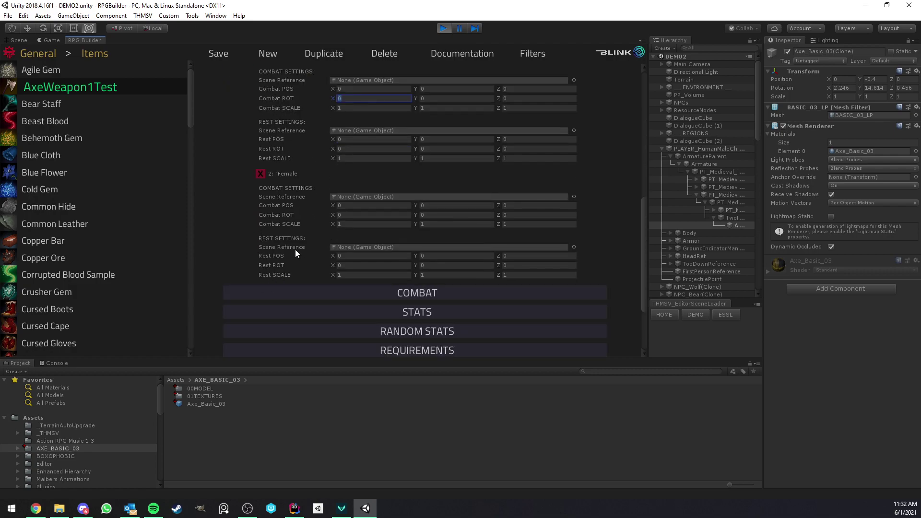
Assign RPG_RACE_Human as the race of the first weapon position entry
scroll(295, 250, up, 2)
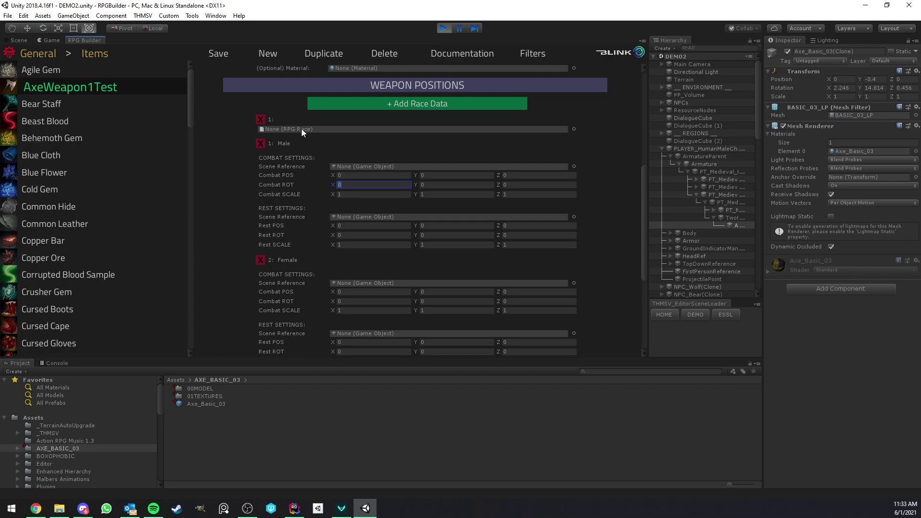
click(574, 129)
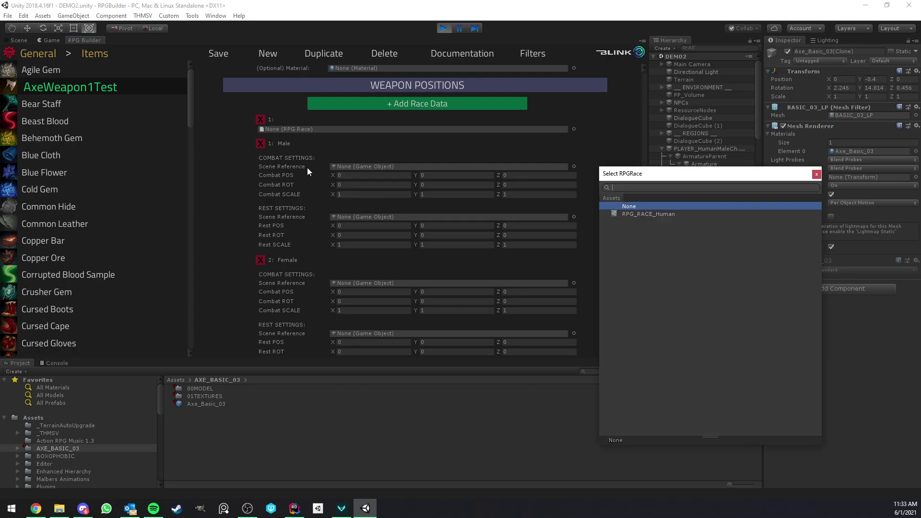
click(657, 214)
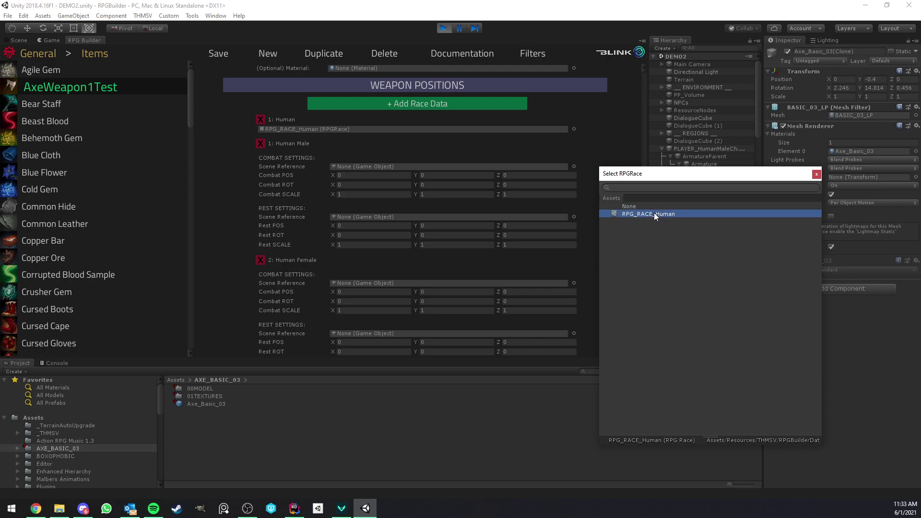
double_click(655, 212)
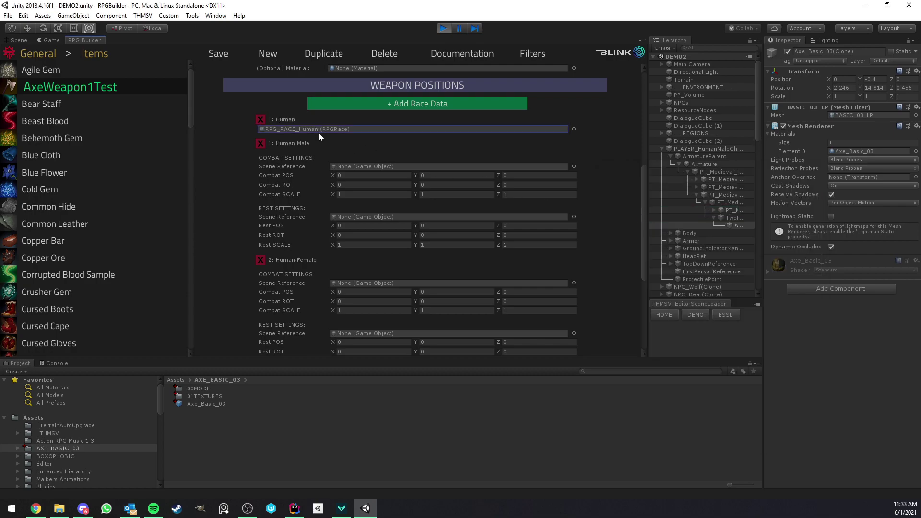
Try adding a second race data entry, view the races available for it, and remove the entry
scroll(298, 138, down, 5)
scroll(333, 139, up, 5)
click(379, 104)
scroll(323, 193, down, 4)
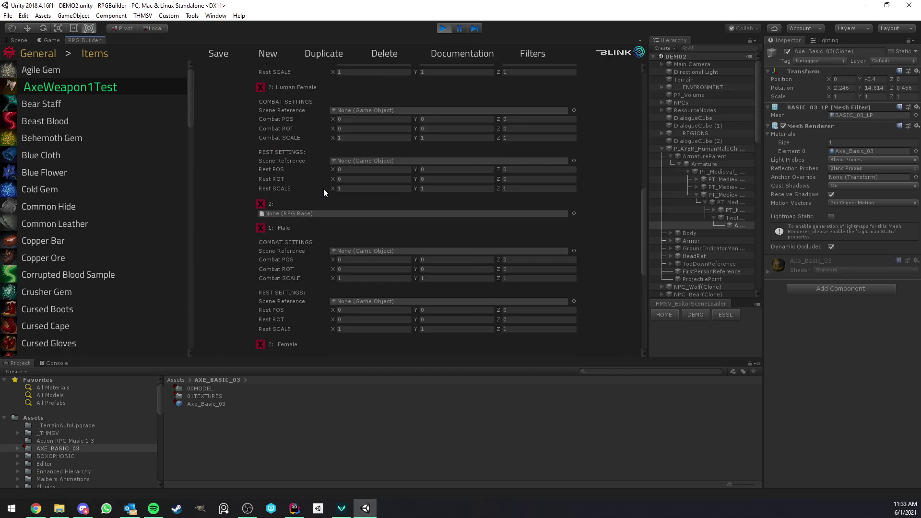
click(573, 213)
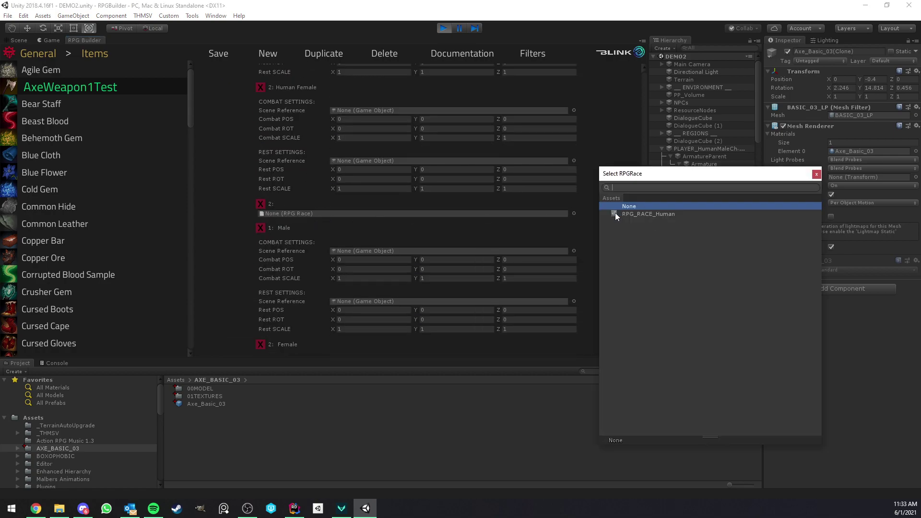
click(217, 216)
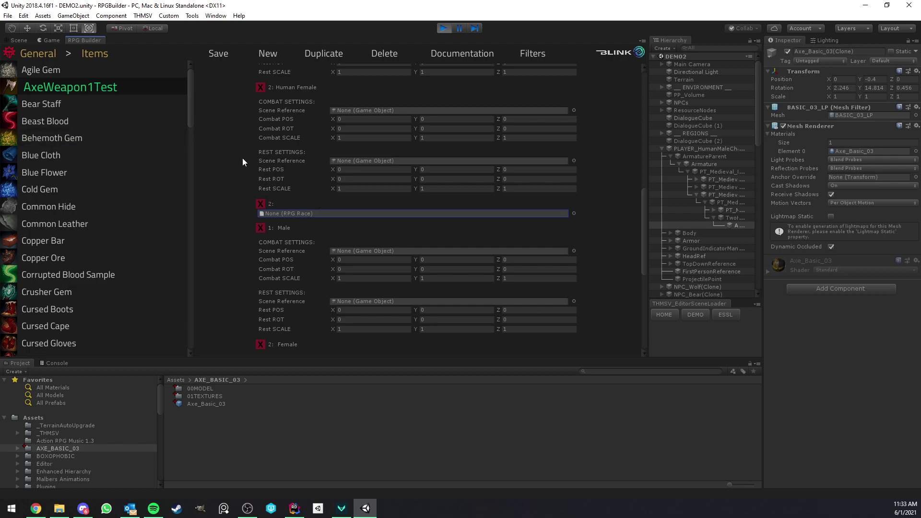
scroll(282, 148, up, 1)
scroll(282, 147, down, 2)
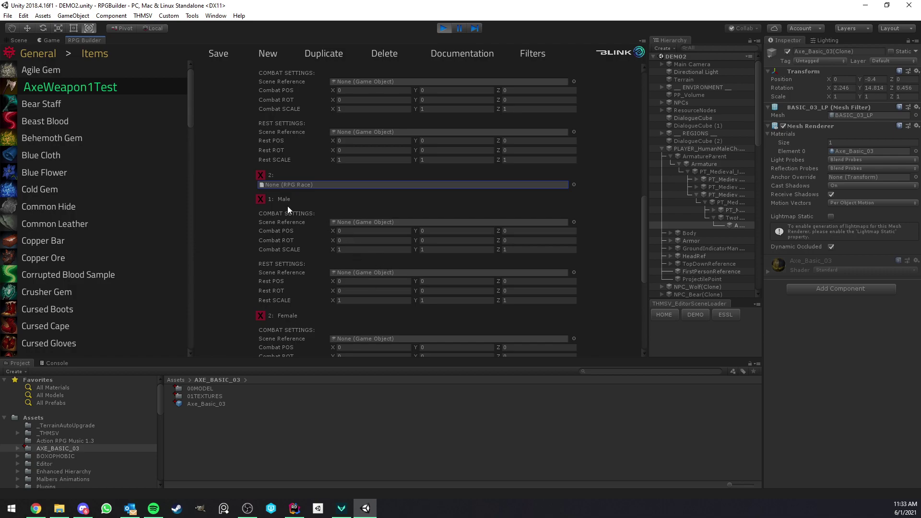
click(260, 176)
scroll(330, 194, up, 1)
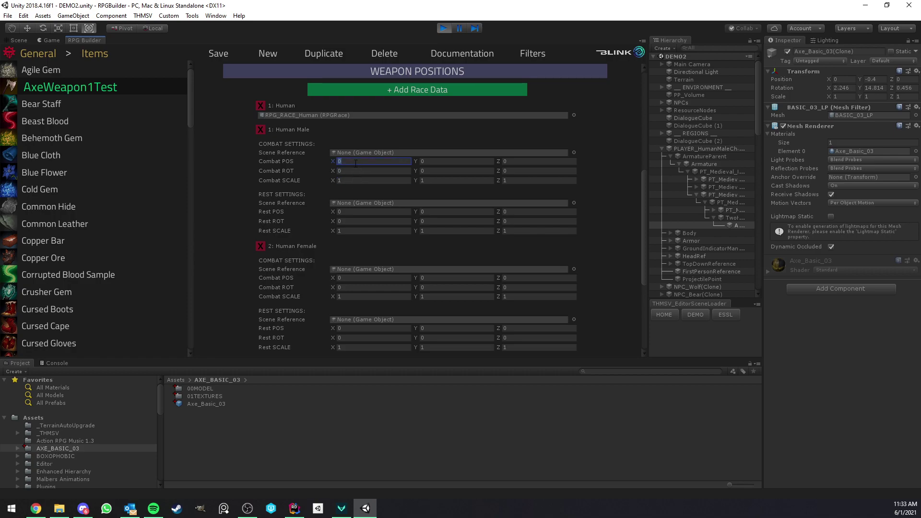
Compare the axe's resting place on the character in the game with the item's combat and rest position settings
click(51, 42)
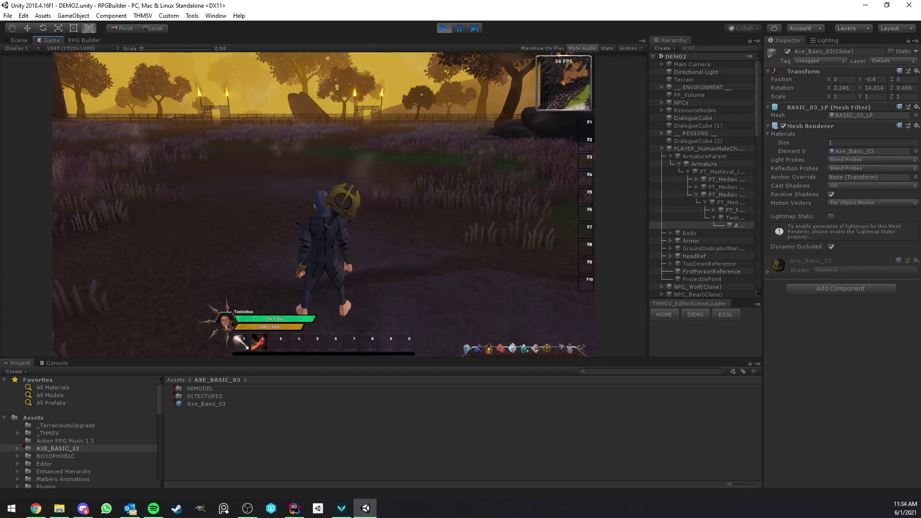
click(86, 40)
click(51, 40)
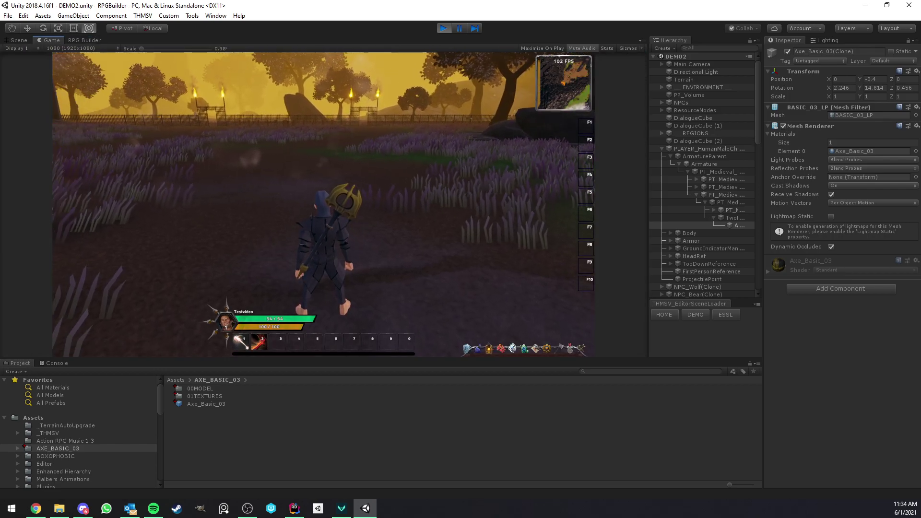
click(79, 41)
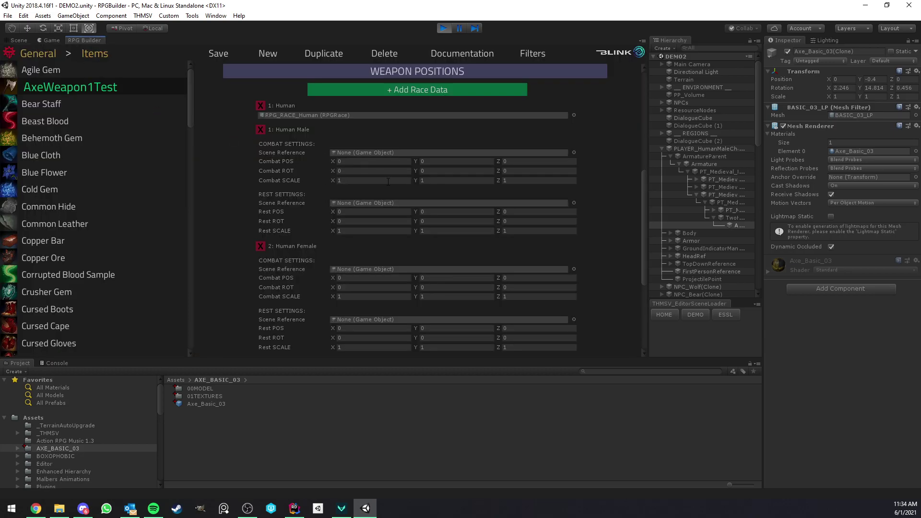
click(51, 40)
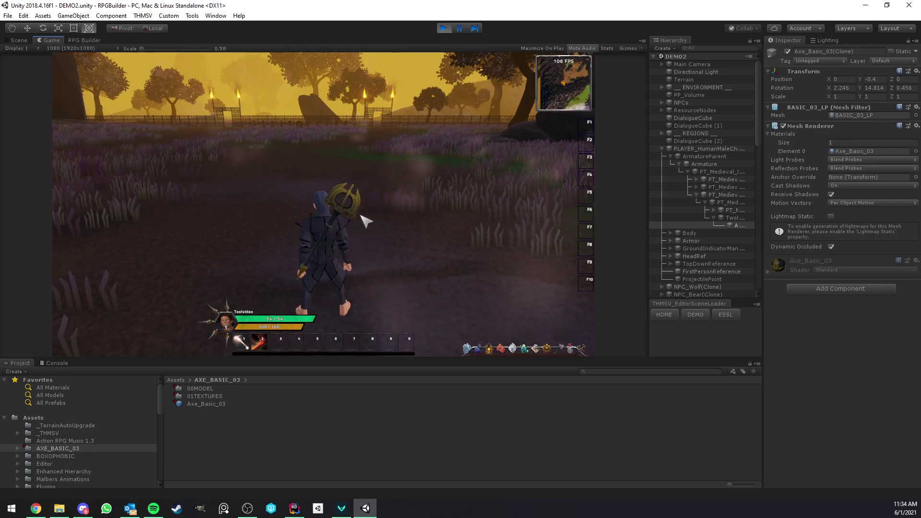
right_drag(362, 218, 379, 225)
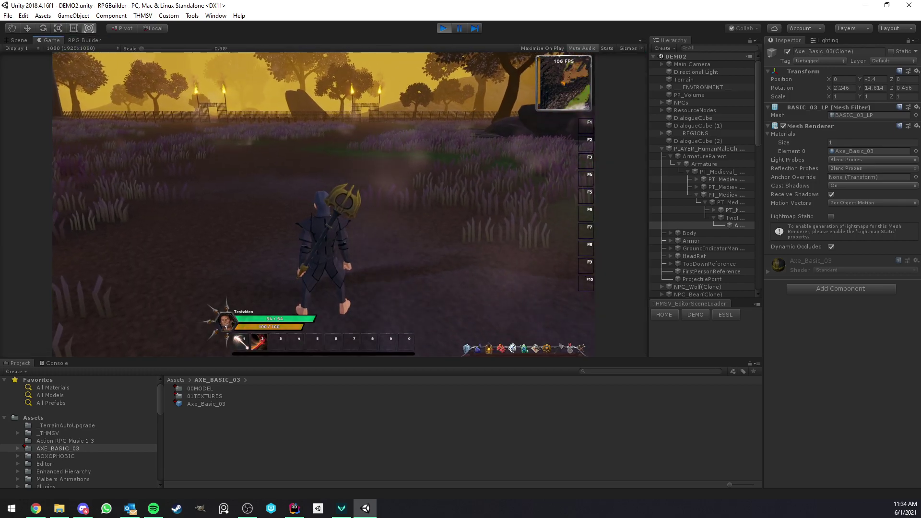
click(85, 40)
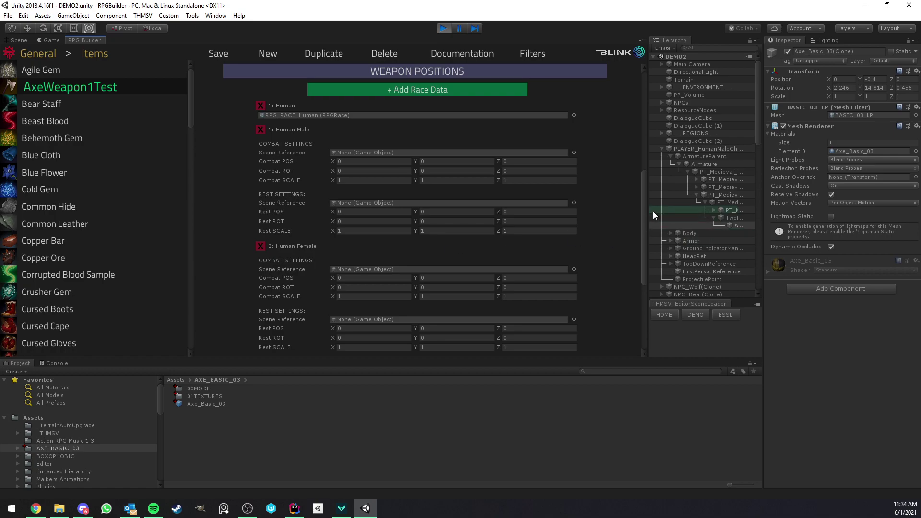
Widen the Hierarchy, use Axe_Basic_03(Clone) as the Human Male rest scene reference to copy its position and rotation, and save the item
drag(650, 211, 614, 211)
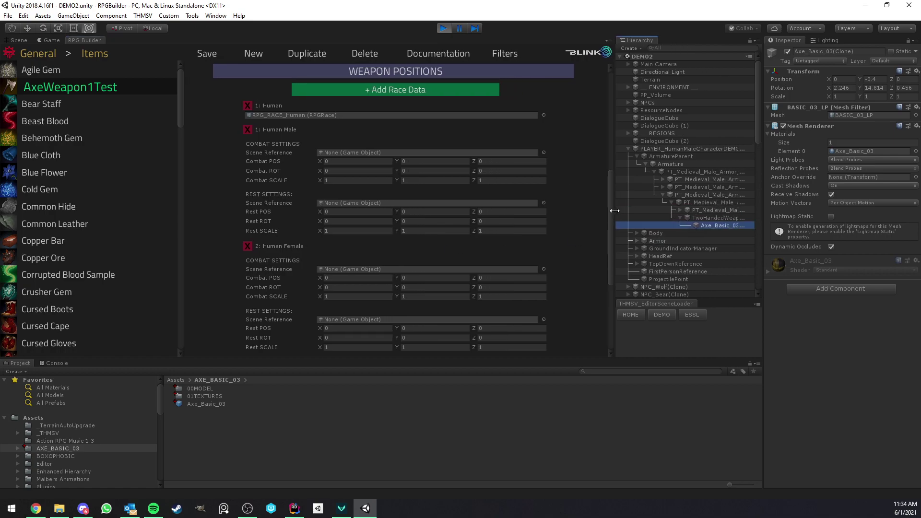
click(354, 214)
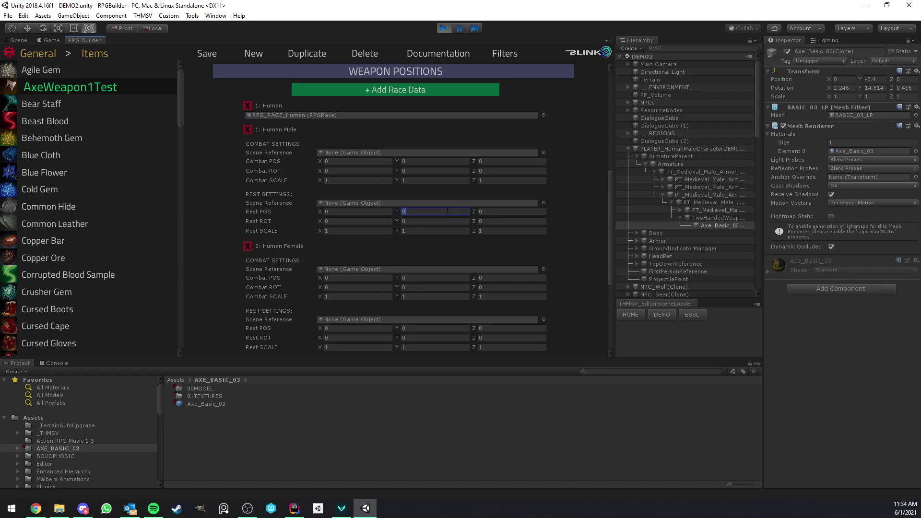
click(718, 226)
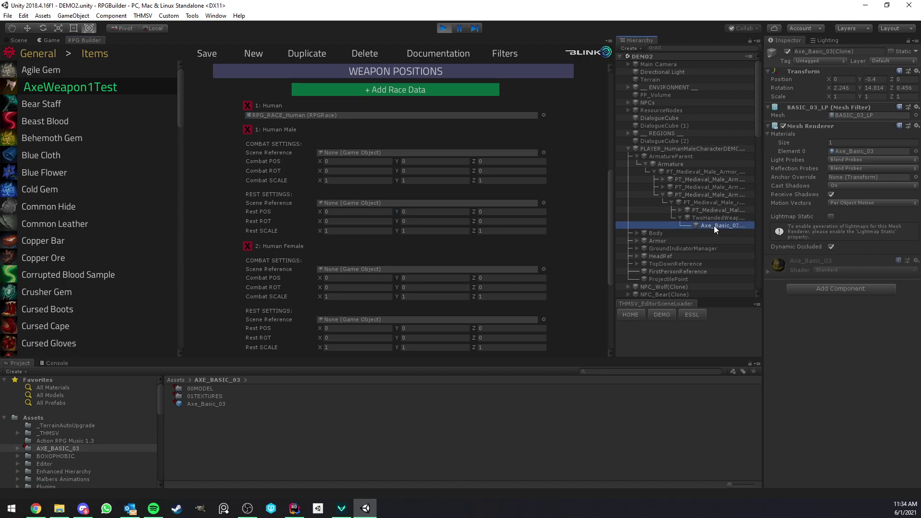
drag(714, 225, 343, 203)
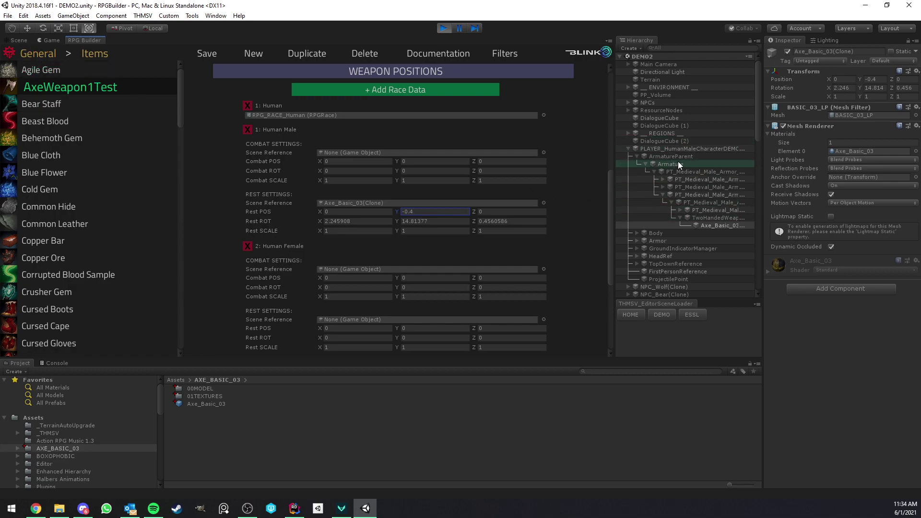
click(709, 224)
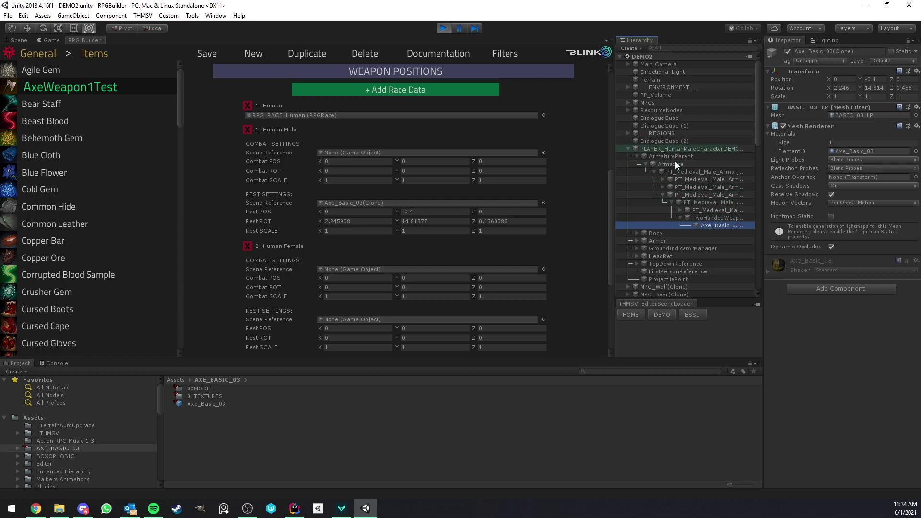
click(446, 212)
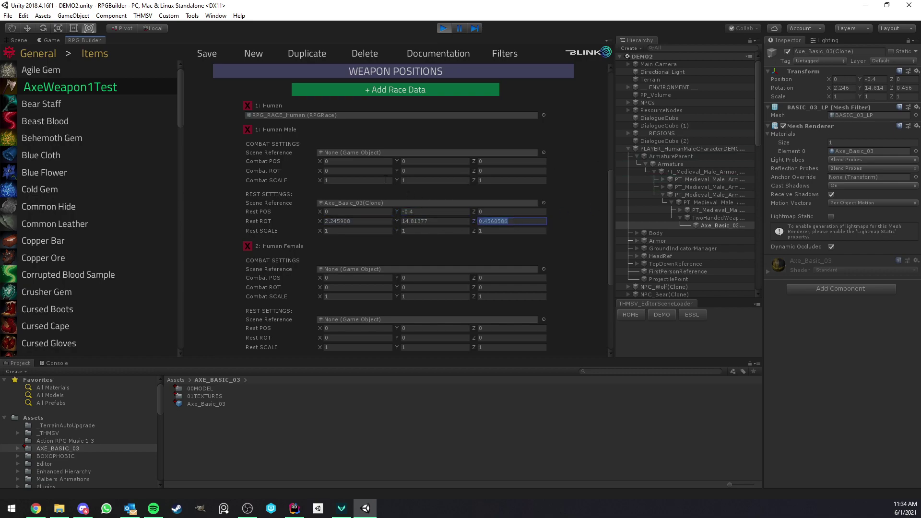
click(207, 54)
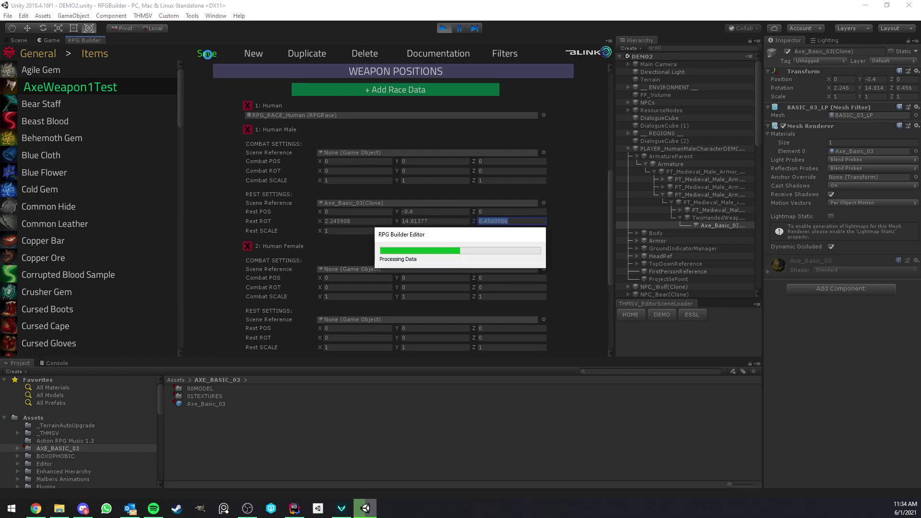
Unequip and re-equip the axe in the game to test its saved rest position on the character's back
click(55, 41)
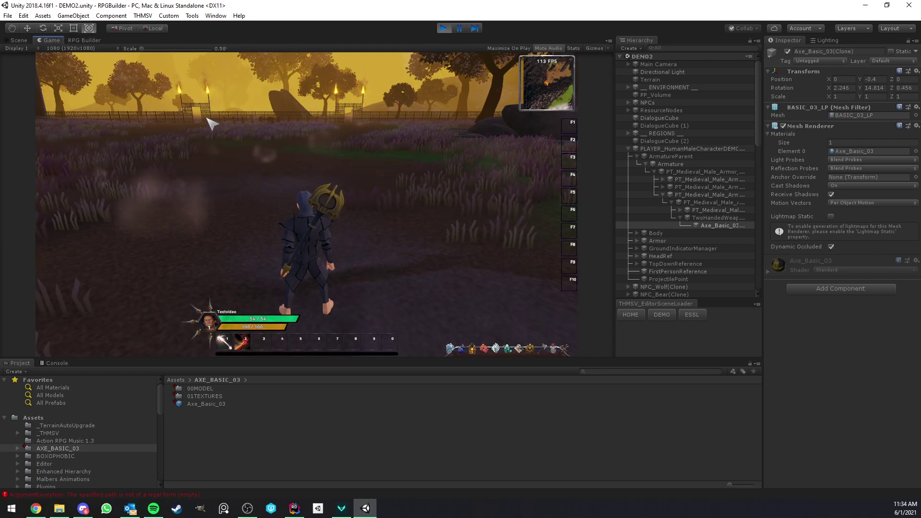
key(c)
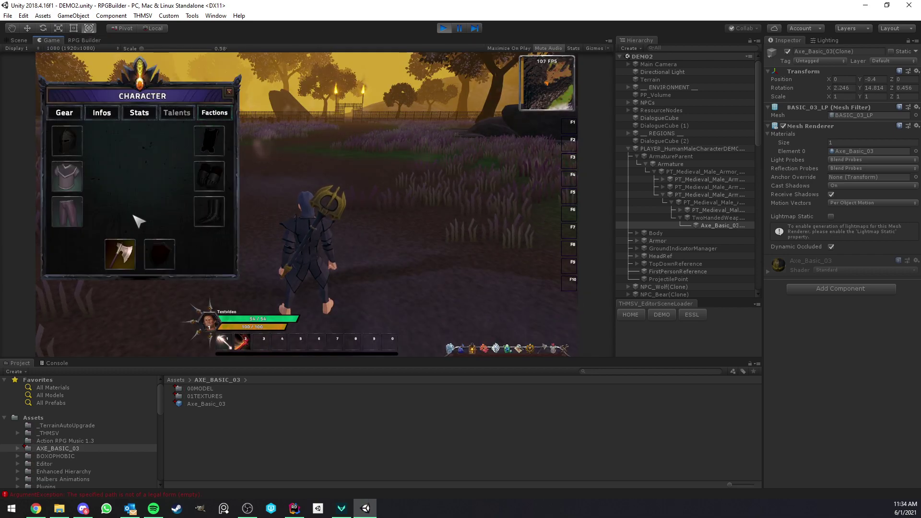
right_click(120, 254)
key(i)
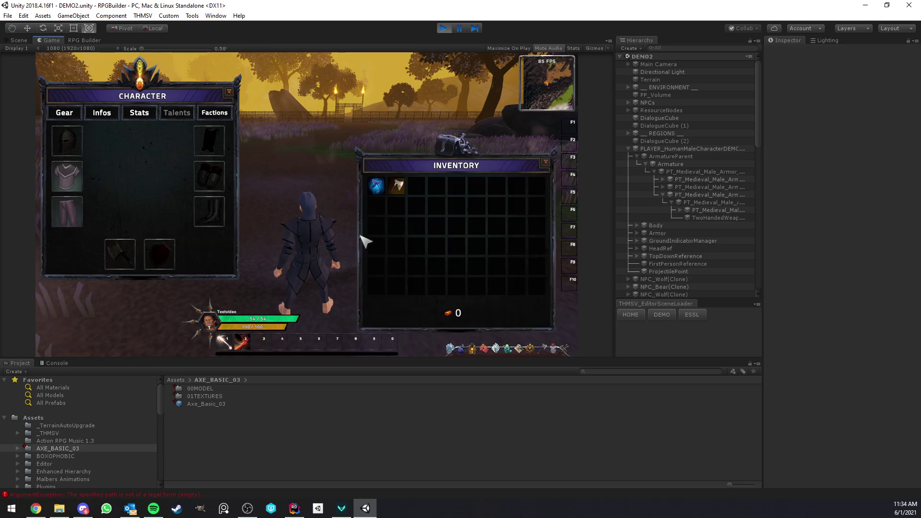
right_click(396, 186)
key(c)
key(i)
right_drag(230, 191, 183, 161)
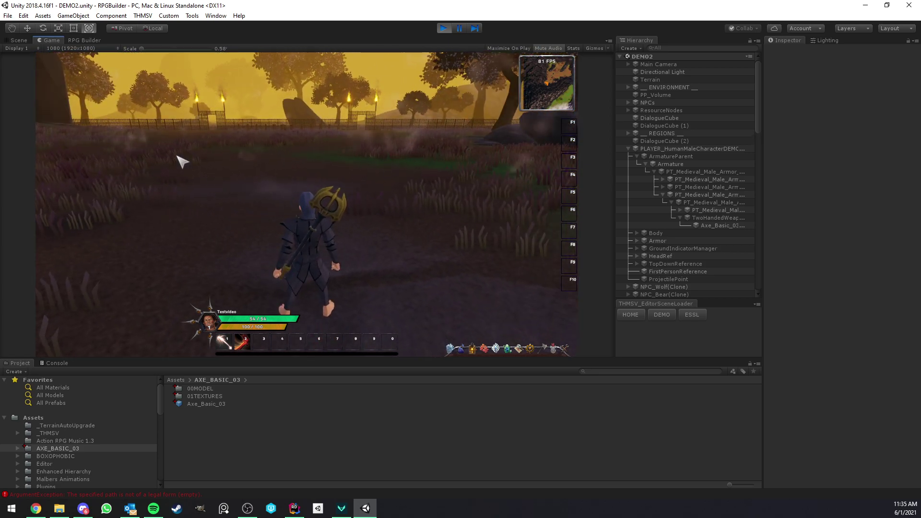
Review the Human Male combat settings, run the character to the training dummies, and attack one to see the axe in hand
click(82, 40)
scroll(298, 236, down, 3)
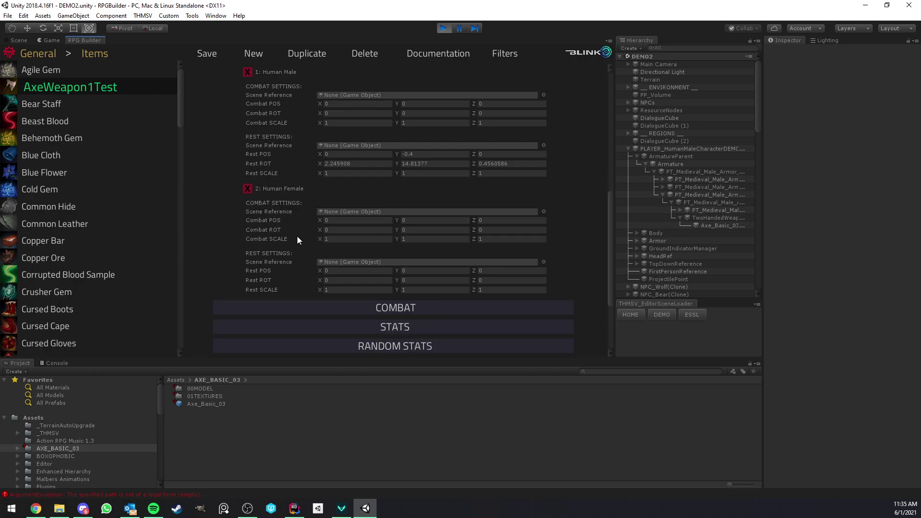
click(50, 41)
key(w)
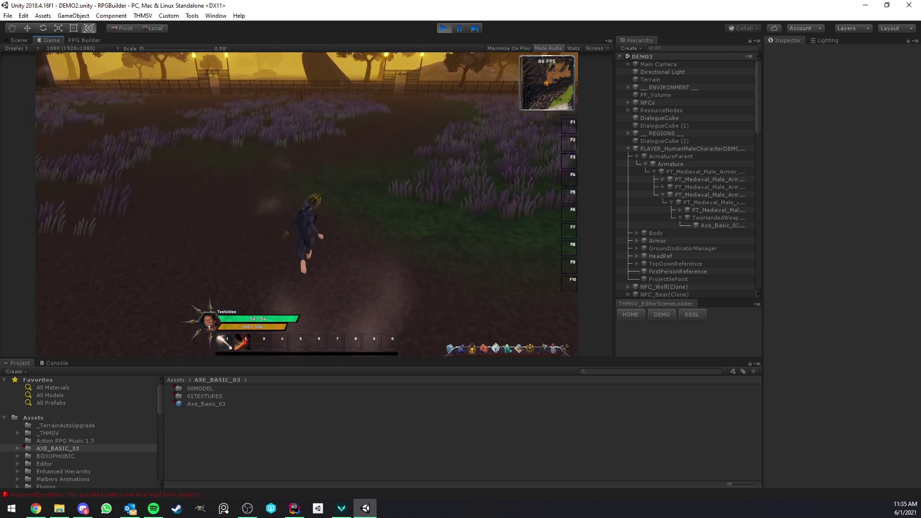
click(304, 105)
key(w)
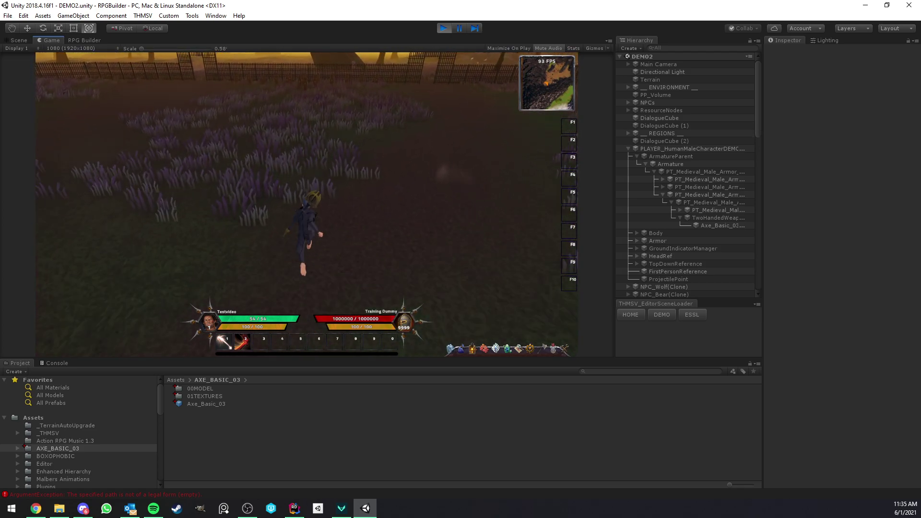
key(w)
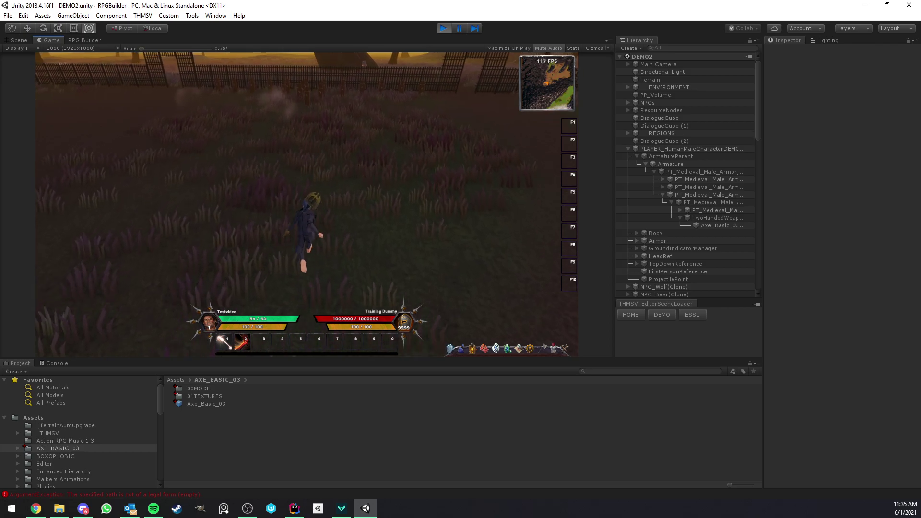
key(w)
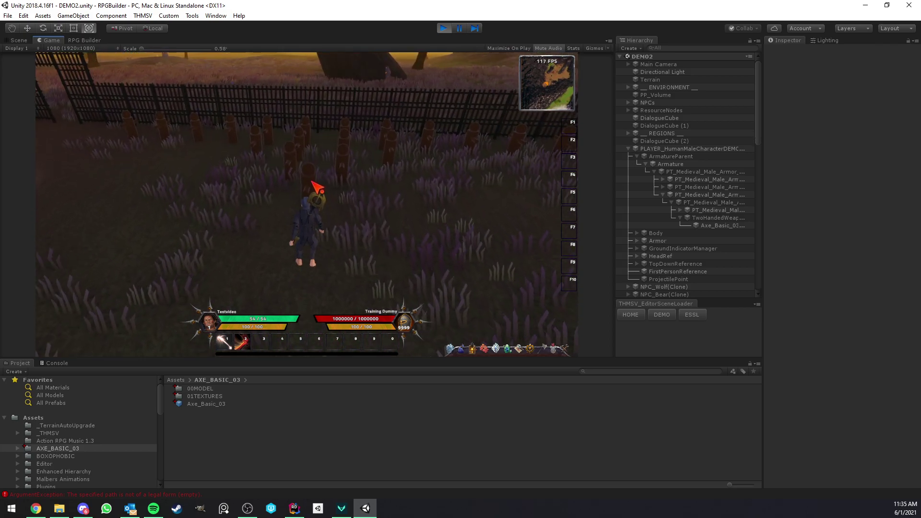
key(1)
mouse_move(310, 205)
right_down()
mouse_move(208, 204)
mouse_move(298, 240)
mouse_move(416, 223)
mouse_move(407, 223)
right_up()
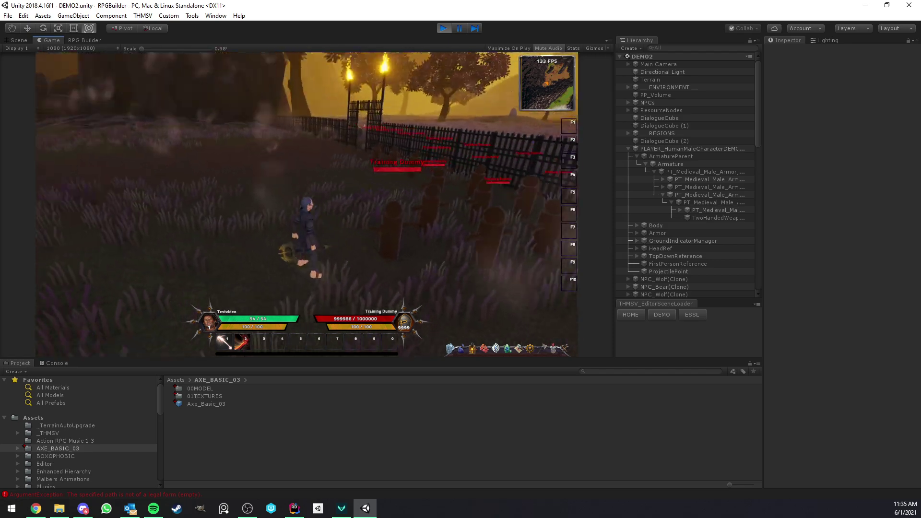
Widen the Hierarchy and locate the equipped Axe_Basic_03(Clone) in the Scene through the player's Weapon 1GO reference
key(ctrl+1)
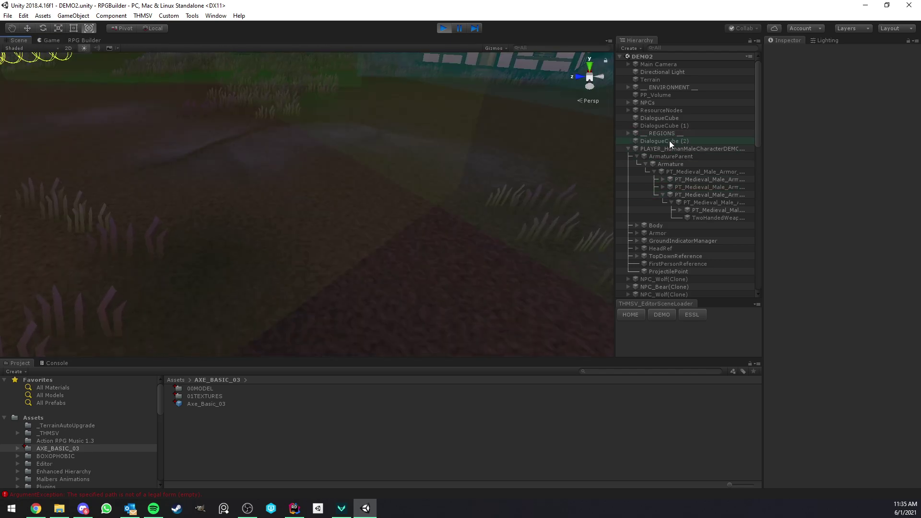
click(668, 149)
scroll(865, 217, down, 5)
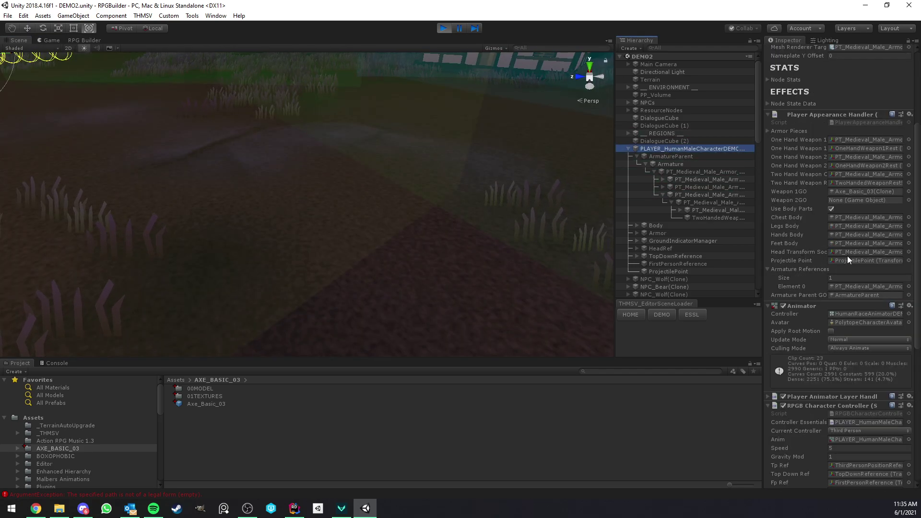
click(834, 192)
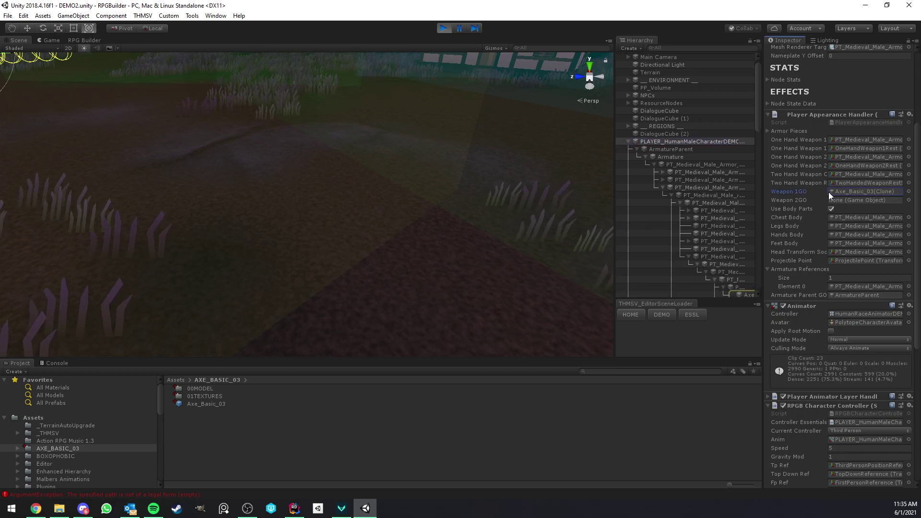
drag(614, 199, 559, 201)
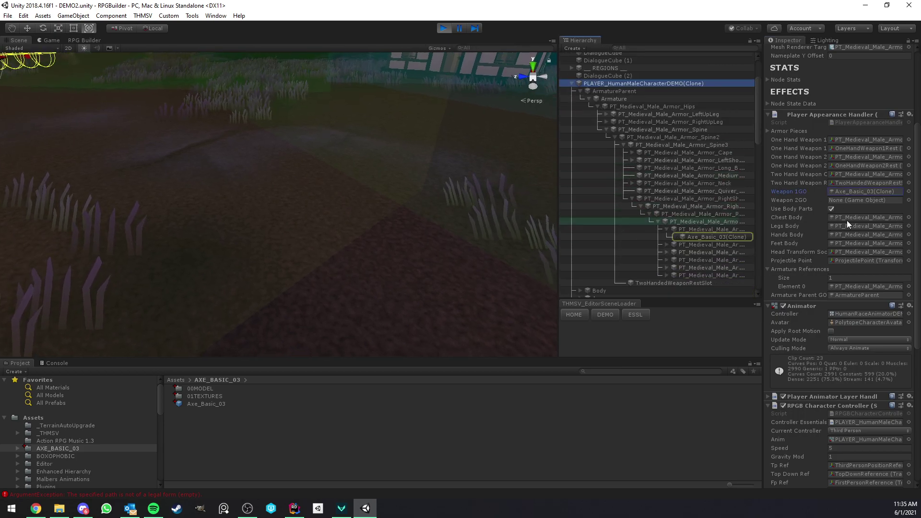
click(844, 191)
double_click(706, 237)
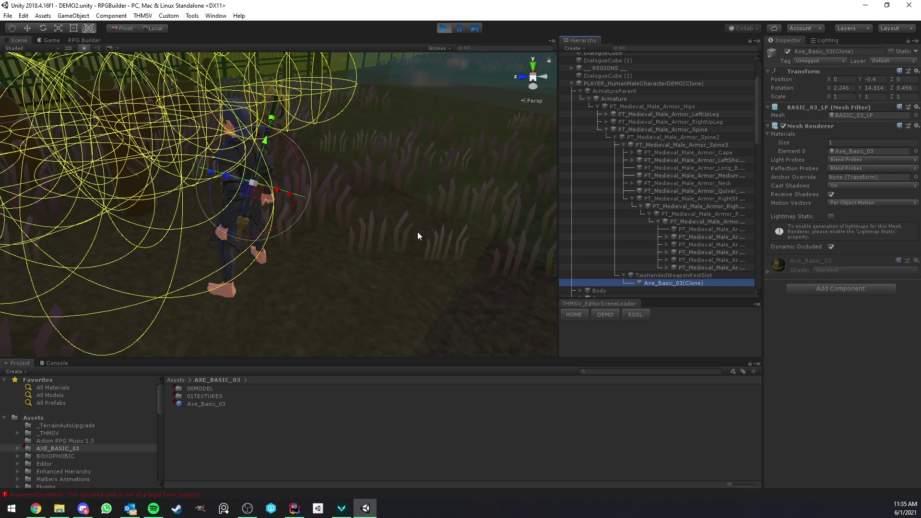
right_drag(417, 232, 372, 224)
alt+drag(372, 224, 25, 68)
Attack the training dummy with both action bar abilities and pause the game while the axe is held in combat stance
click(48, 40)
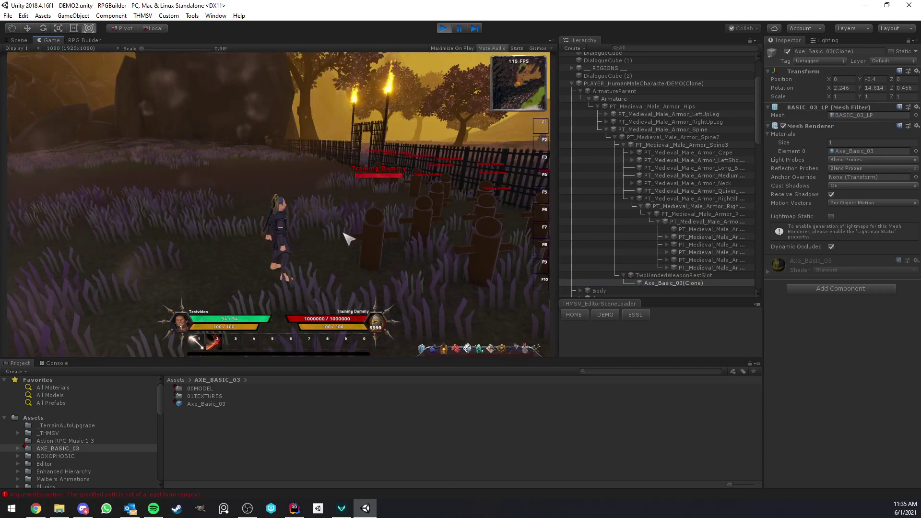
key(1)
key(w)
right_drag(377, 242, 307, 237)
key(1)
key(2)
key(2)
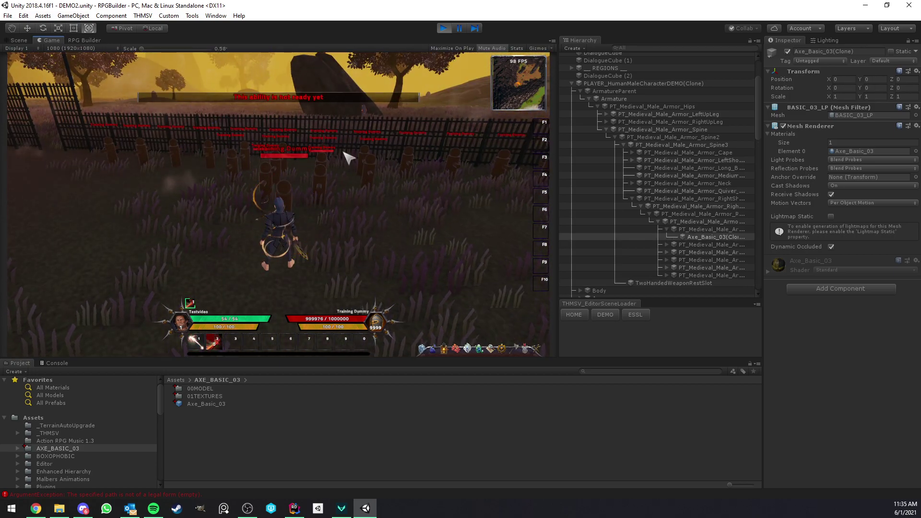
right_drag(347, 154, 432, 90)
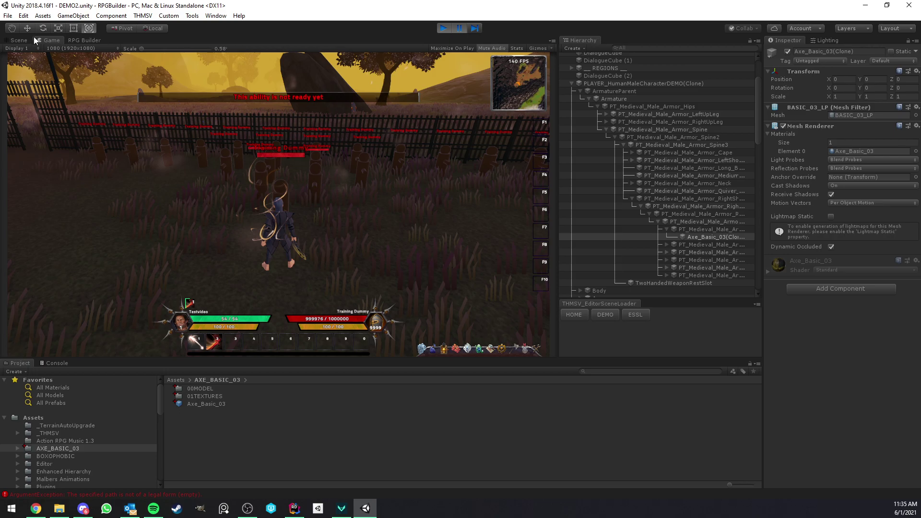
Rotate the axe in the character's hand to about -175.56 on Z so its head points forward
click(18, 41)
middle_drag(171, 165, 243, 93)
right_drag(243, 201, 208, 154)
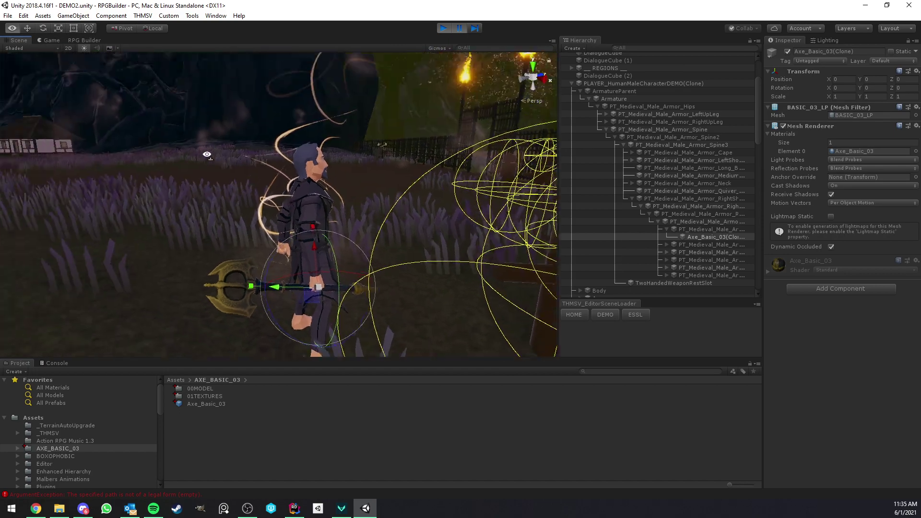
mouse_move(208, 154)
middle_down()
mouse_move(205, 178)
mouse_move(205, 160)
middle_up()
scroll(254, 168, up, 4)
right_drag(255, 168, 238, 185)
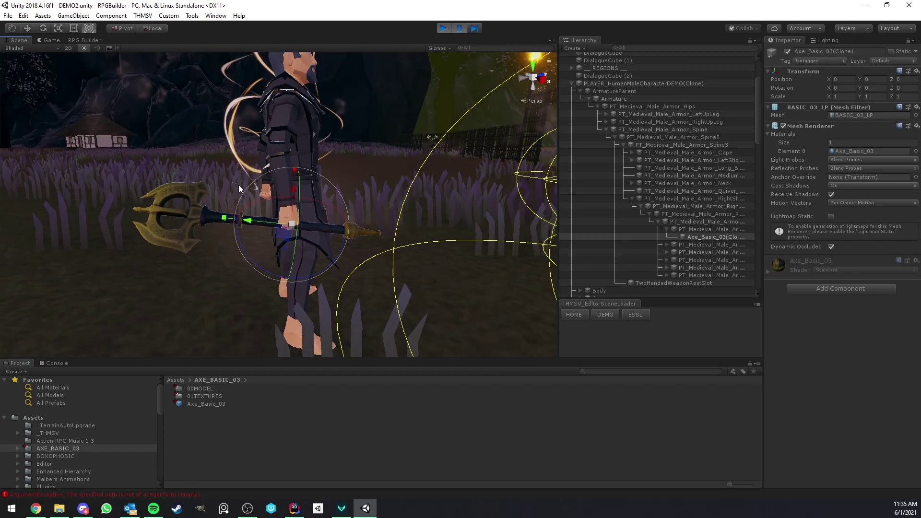
middle_drag(238, 185, 224, 209)
drag(216, 273, 364, 209)
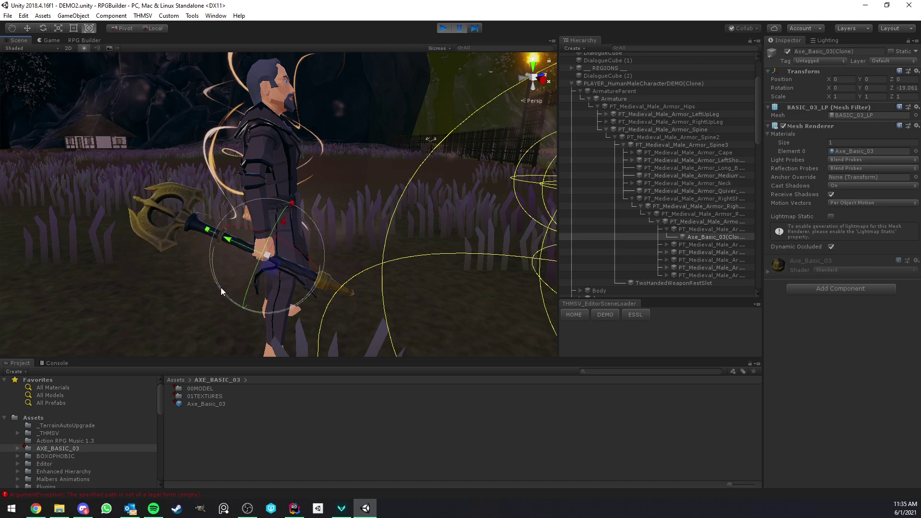
drag(225, 290, 120, 86)
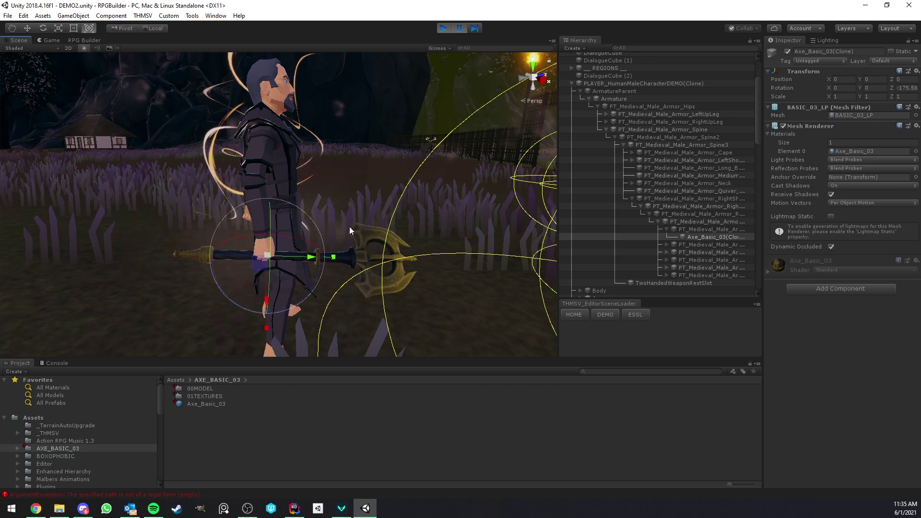
Shift the axe in the character's grip to about X 0.008 and Y 0.001, and compare the pose in the game view
alt+drag(349, 230, 228, 191)
drag(184, 240, 186, 236)
right_drag(185, 236, 224, 233)
key(w)
alt+drag(223, 236, 66, 45)
click(53, 41)
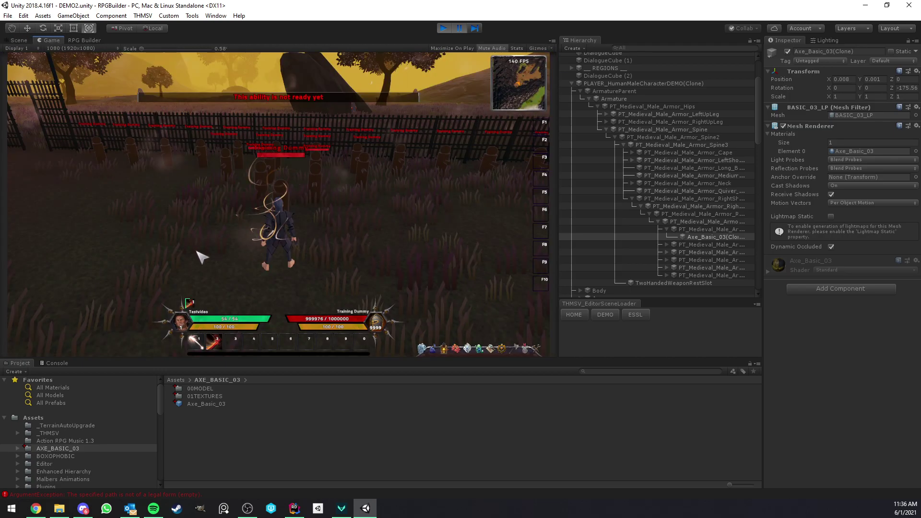
click(24, 40)
alt+drag(259, 177, 303, 209)
Collapse the Merchant's NPC Spawner component under VillagteNPCs to hide the spawner gizmos, and inspect the axe grip up close
click(571, 83)
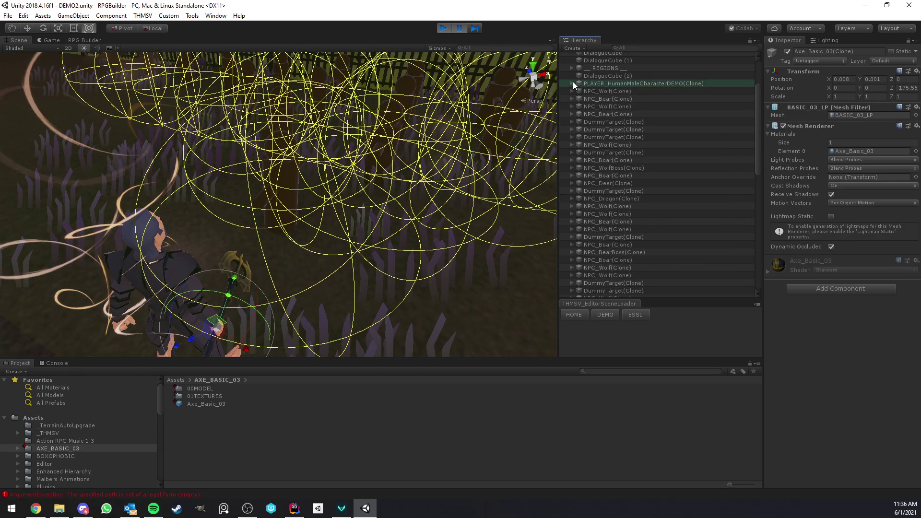
scroll(602, 144, up, 3)
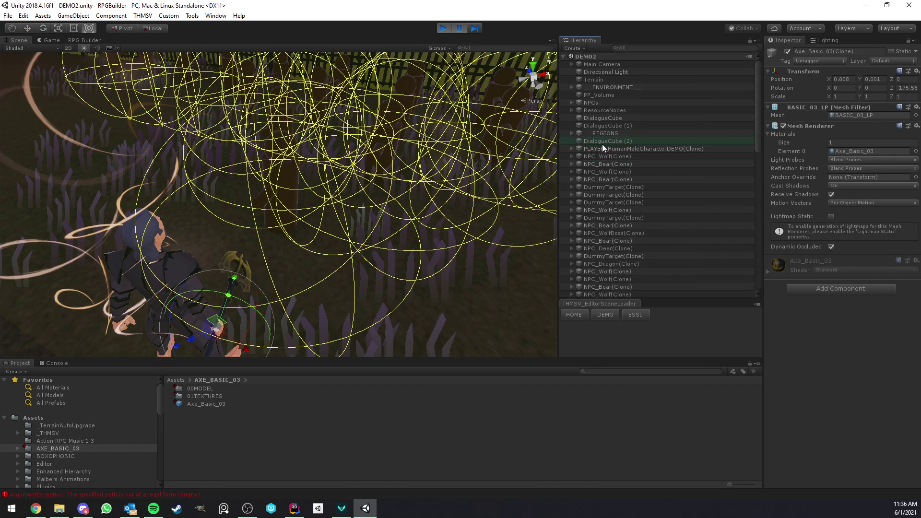
click(571, 103)
click(572, 102)
click(590, 110)
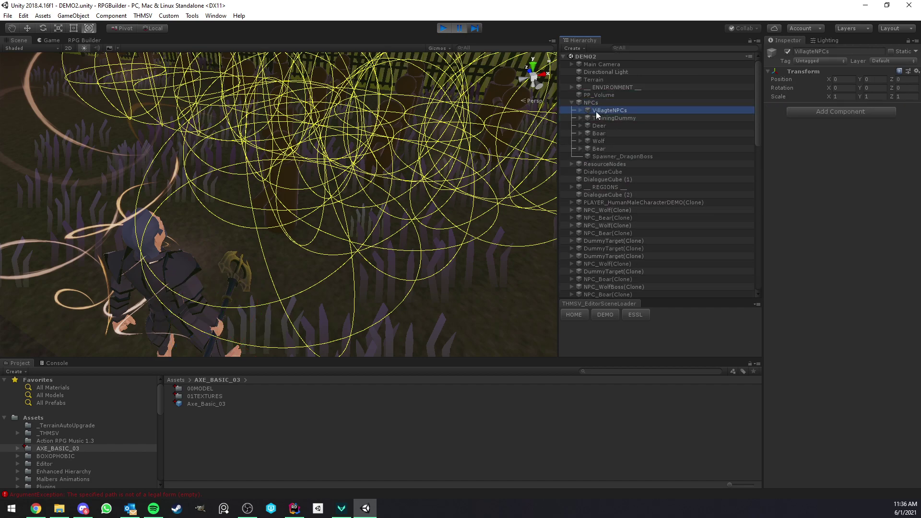
click(580, 110)
click(603, 124)
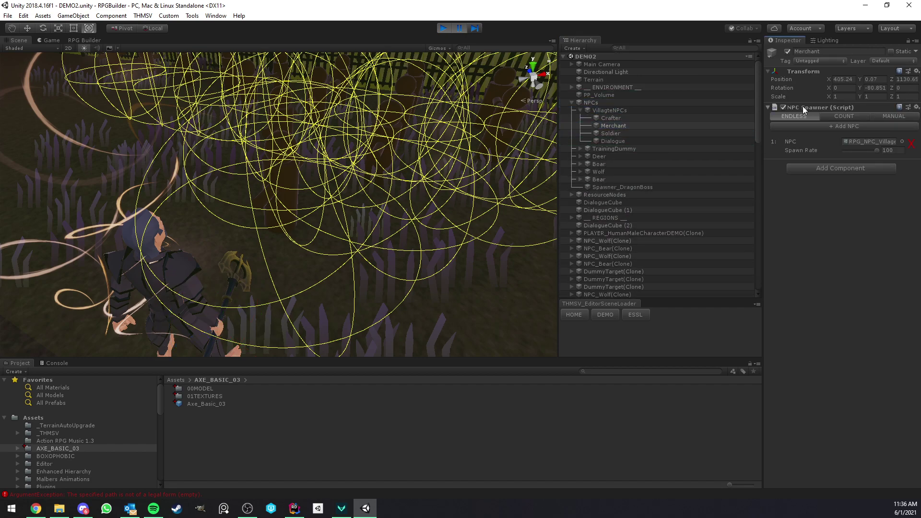
click(802, 106)
click(571, 102)
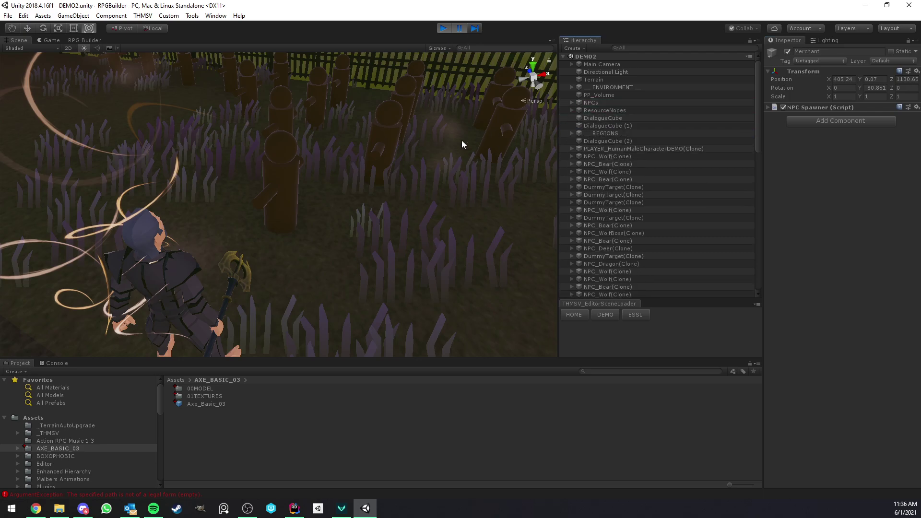
right_drag(461, 140, 259, 171)
scroll(254, 171, up, 3)
middle_drag(254, 171, 188, 120)
scroll(218, 167, down, 2)
scroll(218, 167, up, 2)
Use the held Axe_Basic_03(Clone) as the Human Male combat scene reference to copy its position and rotation, and save the item
click(78, 40)
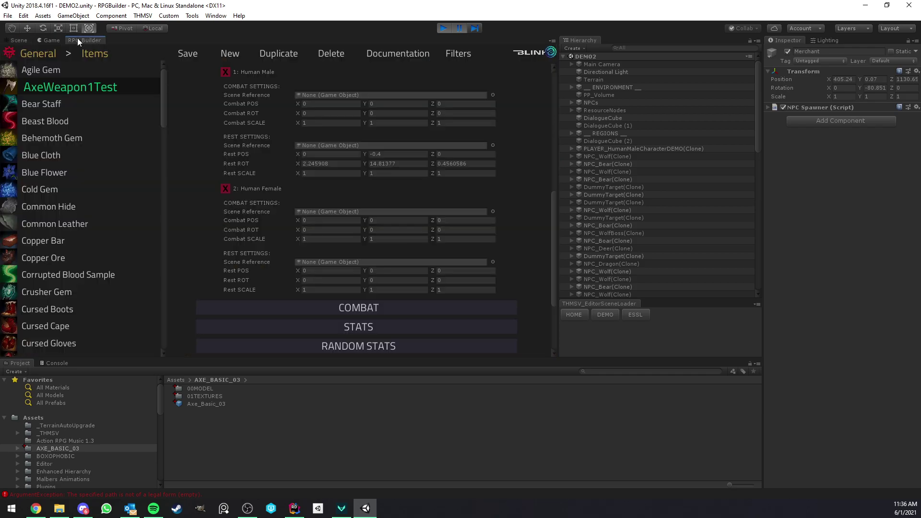
click(619, 148)
scroll(840, 253, down, 3)
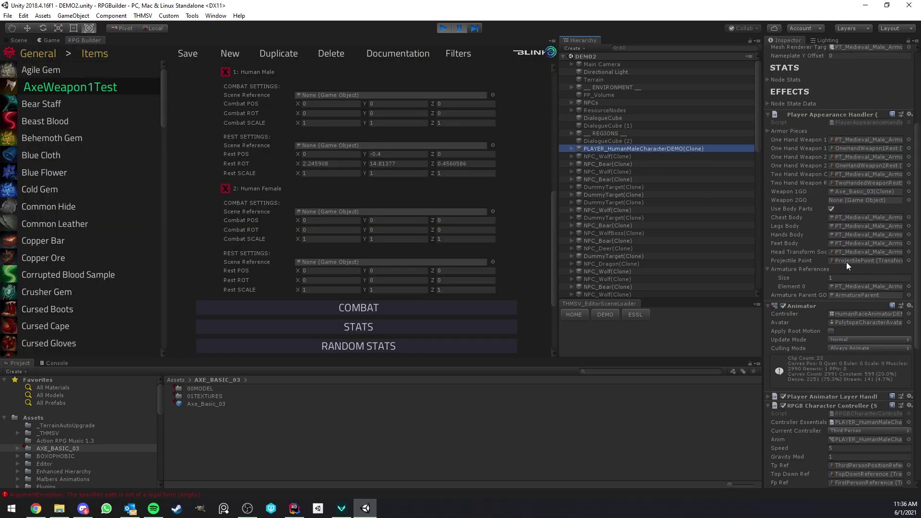
click(848, 192)
click(701, 180)
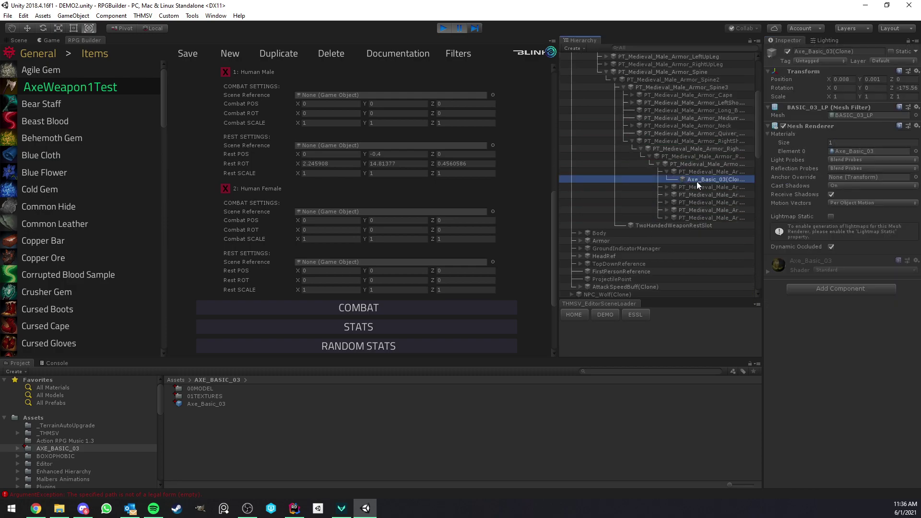
mouse_move(696, 179)
mouse_down()
mouse_move(456, 136)
mouse_move(331, 96)
mouse_up()
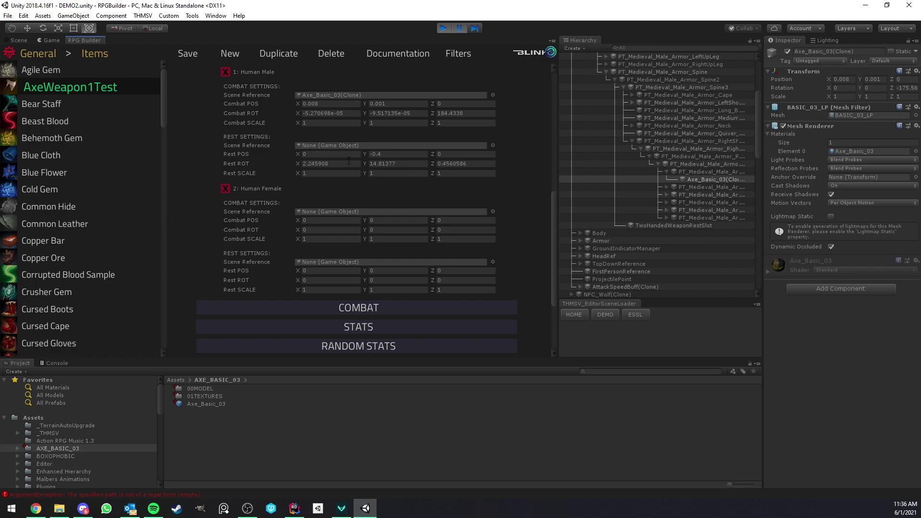
scroll(284, 127, up, 2)
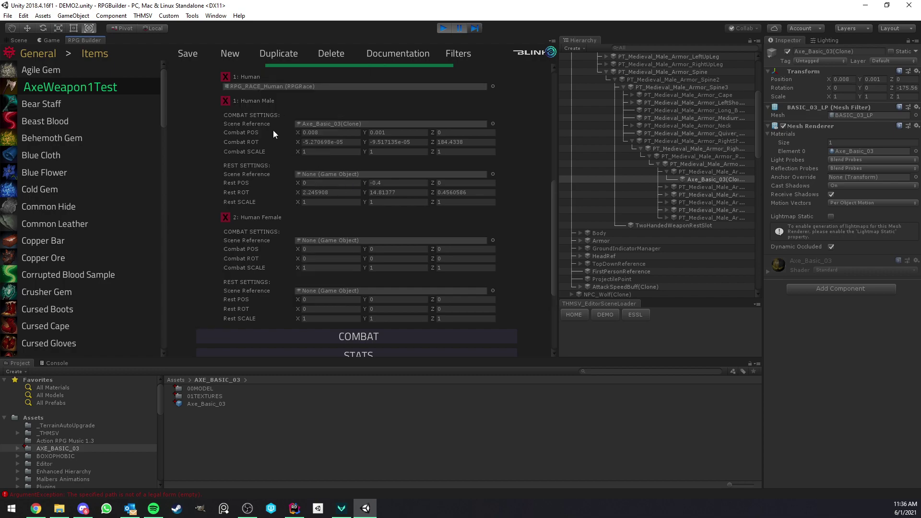
click(184, 53)
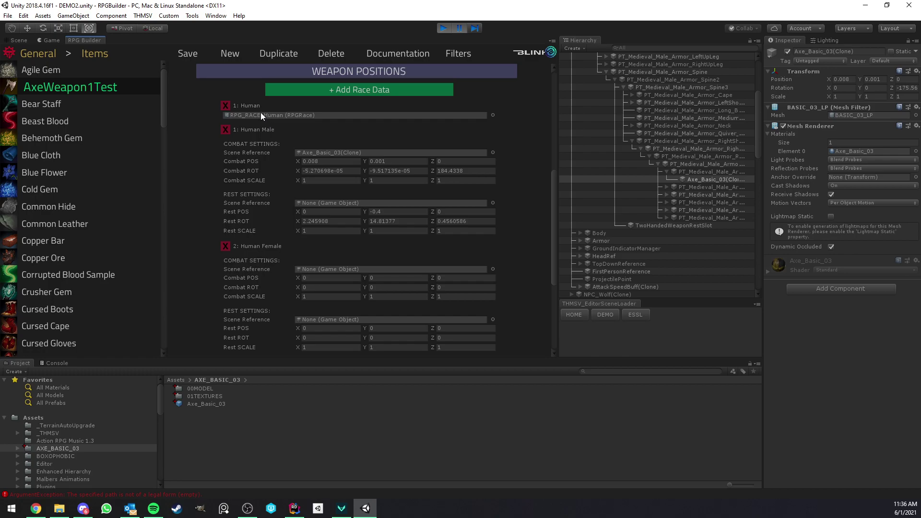
Resume the game, then unequip and re-equip AxeWeapon1Test to load its saved combat settings
click(50, 41)
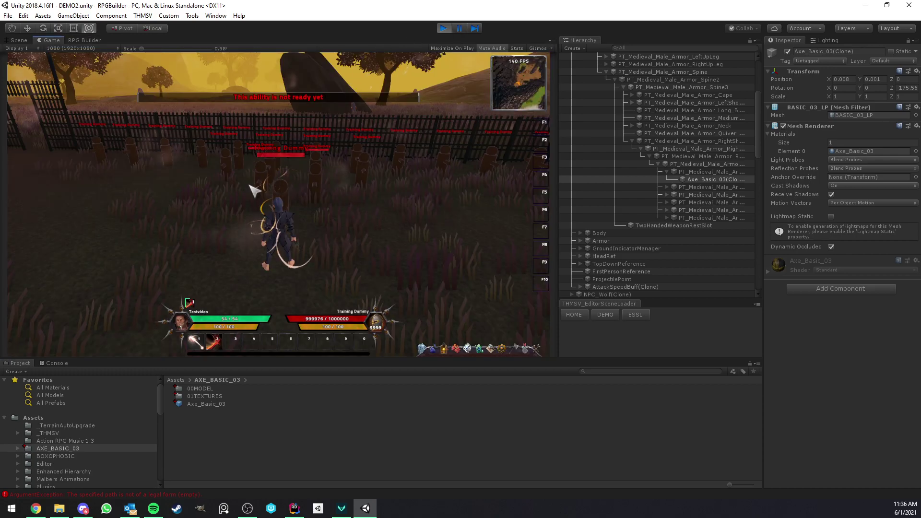
key(c)
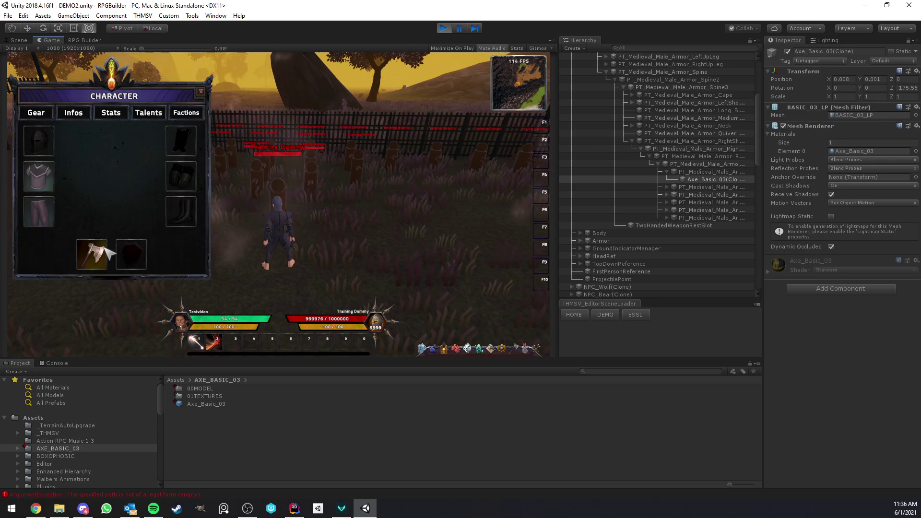
right_click(96, 253)
key(i)
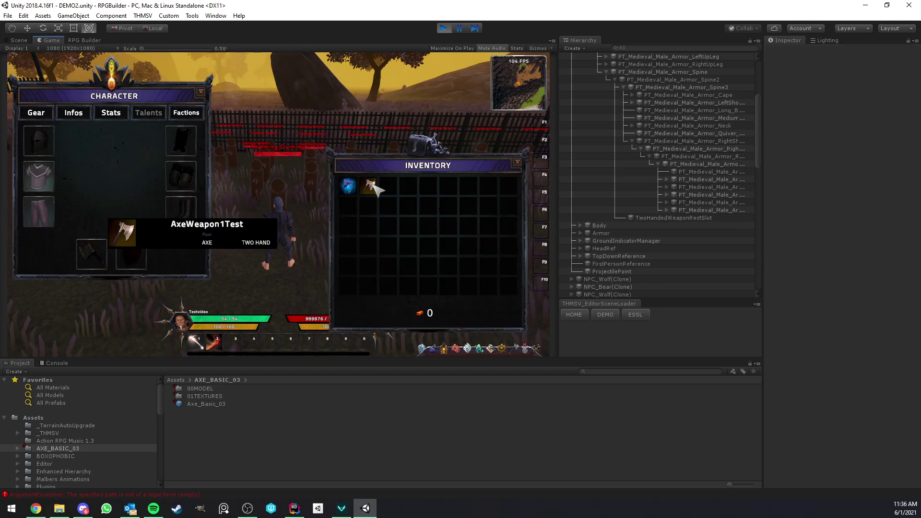
right_click(370, 186)
key(c)
key(b)
Attack the training dummy to test the axe's saved combat position in the character's hand
right_drag(306, 239, 60, 222)
key(1)
key(1)
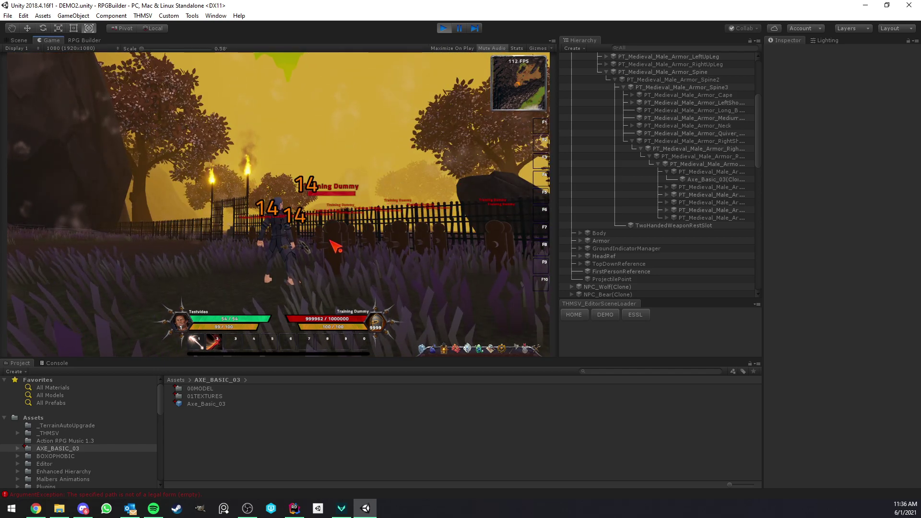
right_drag(242, 212, 297, 283)
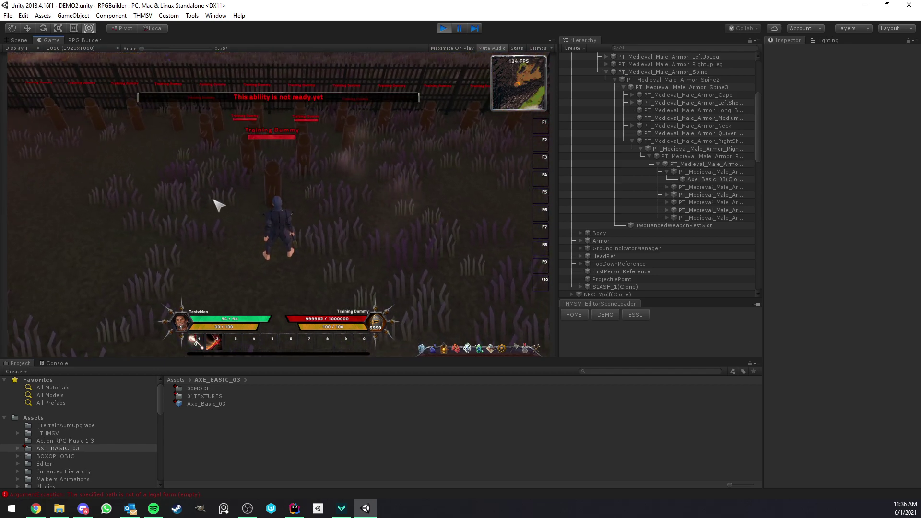
Attack the training dummy with both action bar abilities while viewing the axe in the character's hand from the side and up close
right_drag(216, 203, 120, 130)
right_drag(215, 158, 192, 230)
scroll(338, 228, up, 3)
right_drag(338, 228, 366, 244)
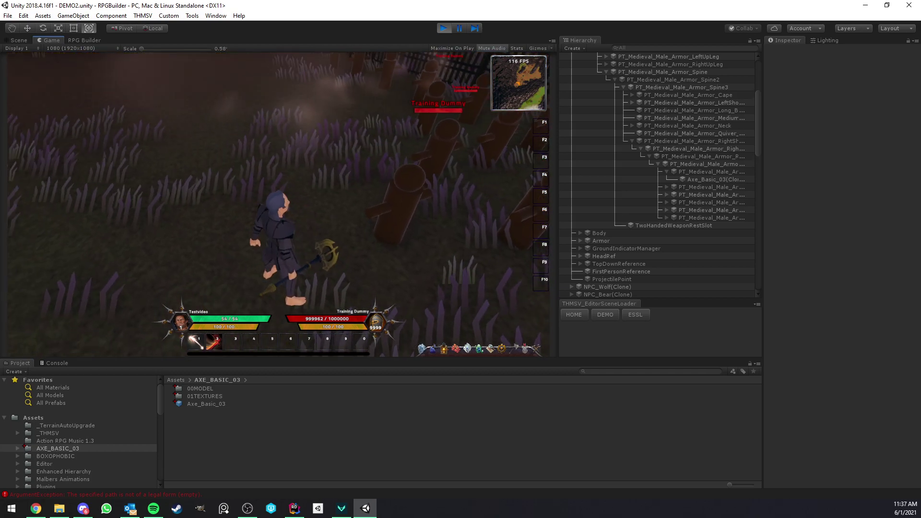
key(1)
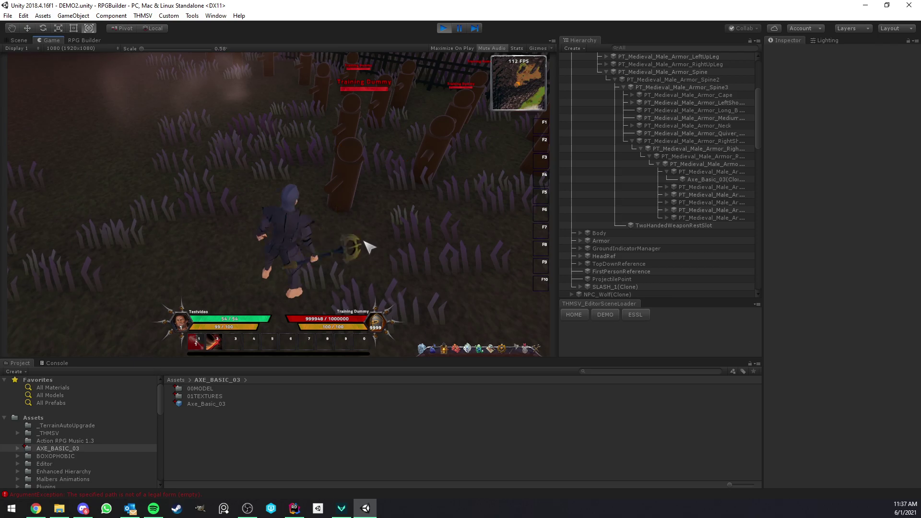
key(2)
key(2)
Re-equip AxeWeapon1Test from the inventory, check the axe in the character's hand, and close the inventory and character windows
key(c)
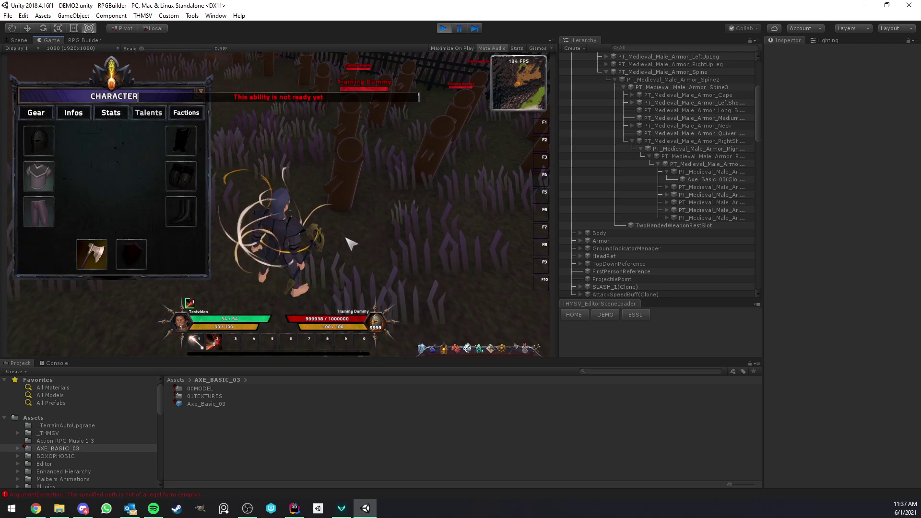
key(i)
right_click(373, 193)
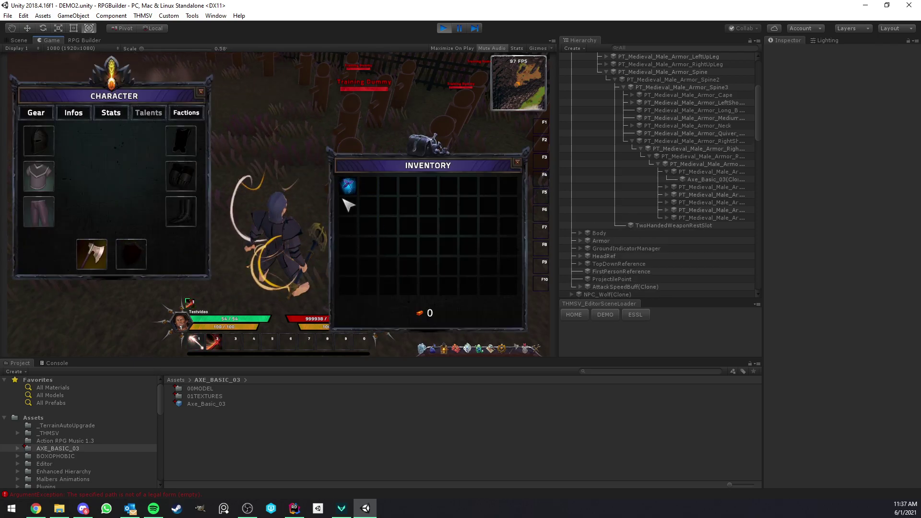
key(i)
mouse_move(344, 199)
right_down()
mouse_move(297, 185)
mouse_move(343, 211)
right_up()
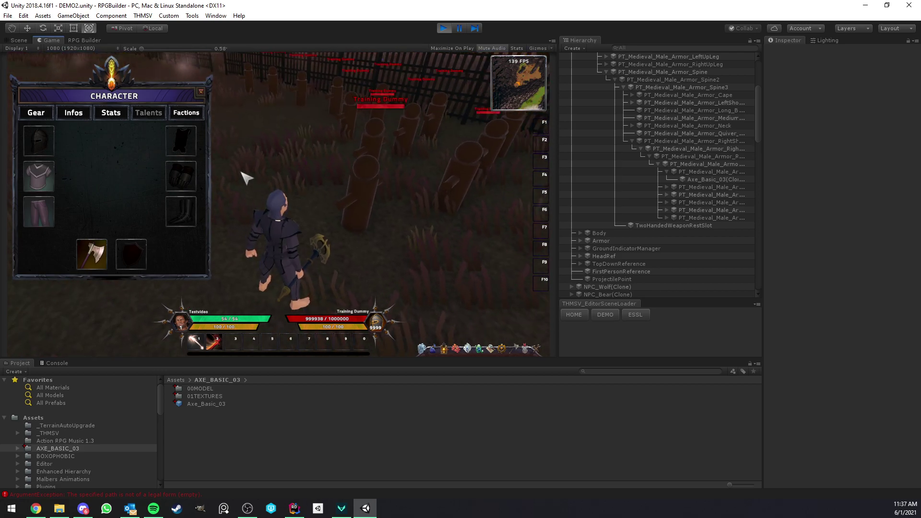
click(201, 91)
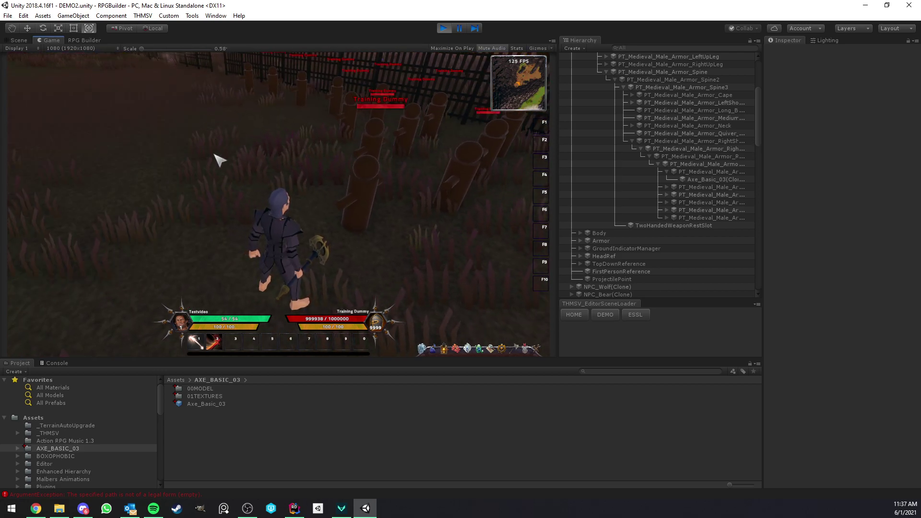
Widen the RPG Builder view and review AxeWeapon1Test's combat and rest settings for Human Male and Human Female
click(82, 40)
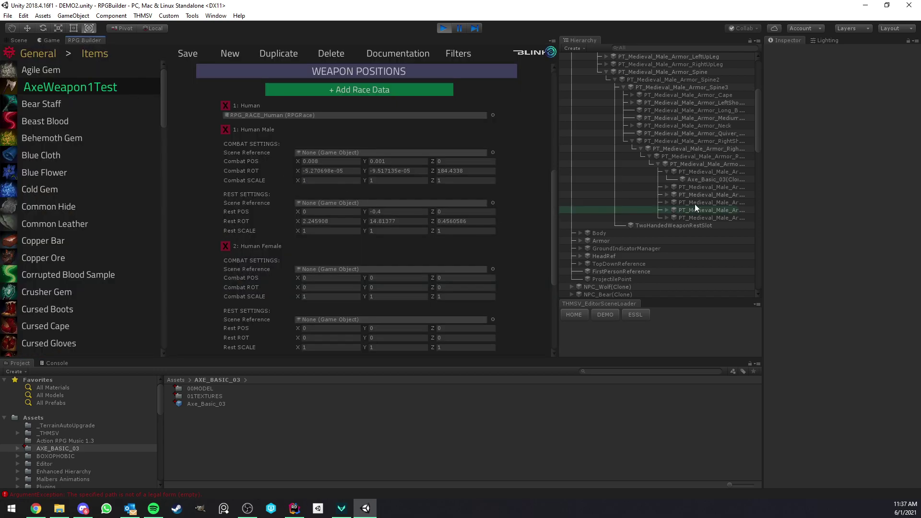
drag(764, 202, 892, 204)
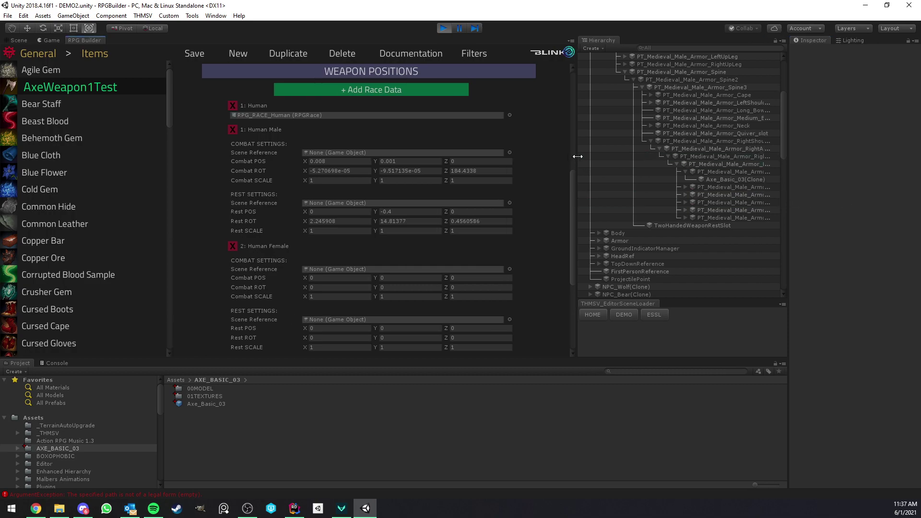
drag(578, 154, 684, 163)
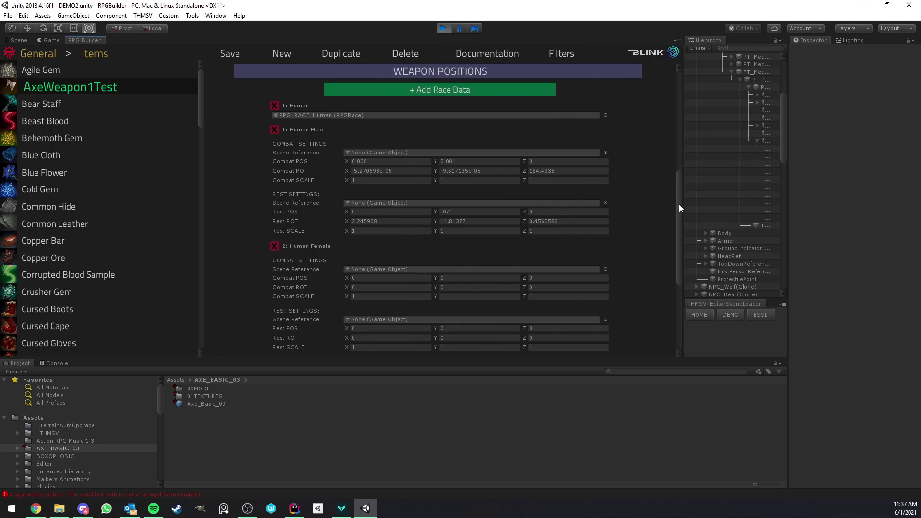
mouse_move(678, 203)
mouse_down()
mouse_move(674, 114)
mouse_move(675, 220)
mouse_up()
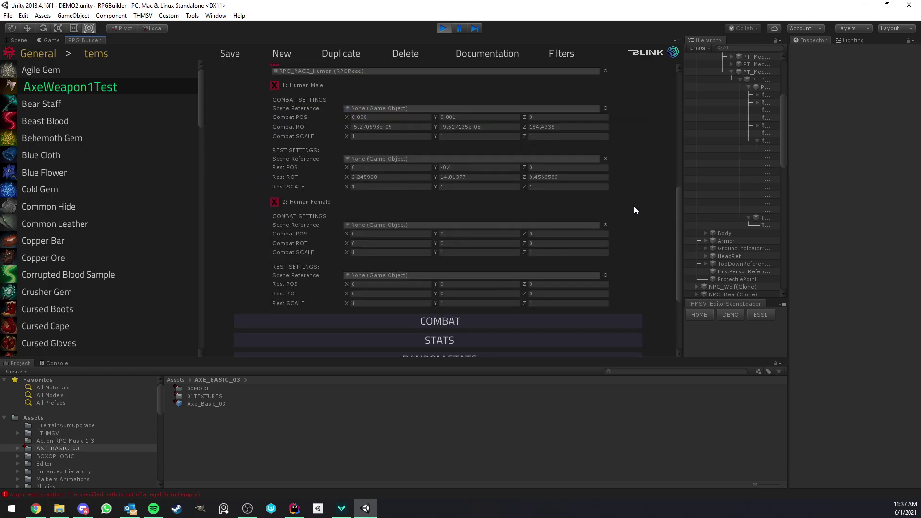
scroll(244, 177, up, 3)
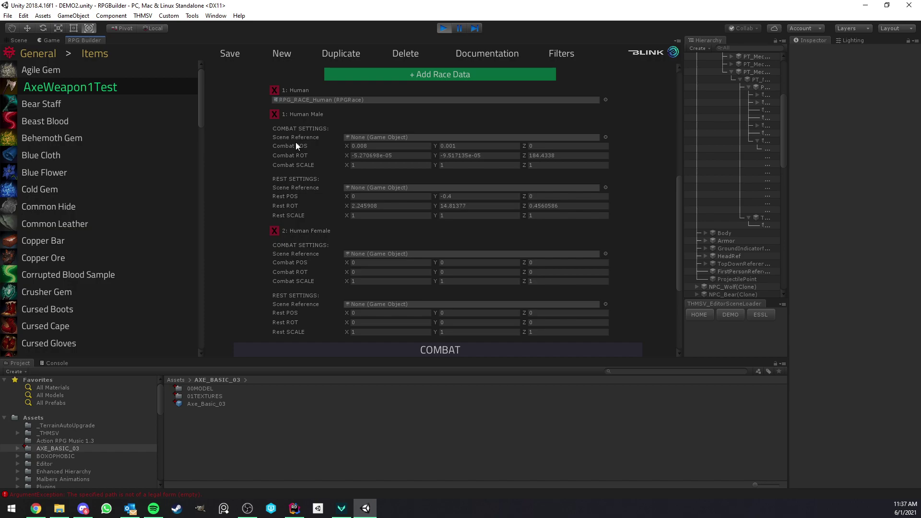
click(48, 40)
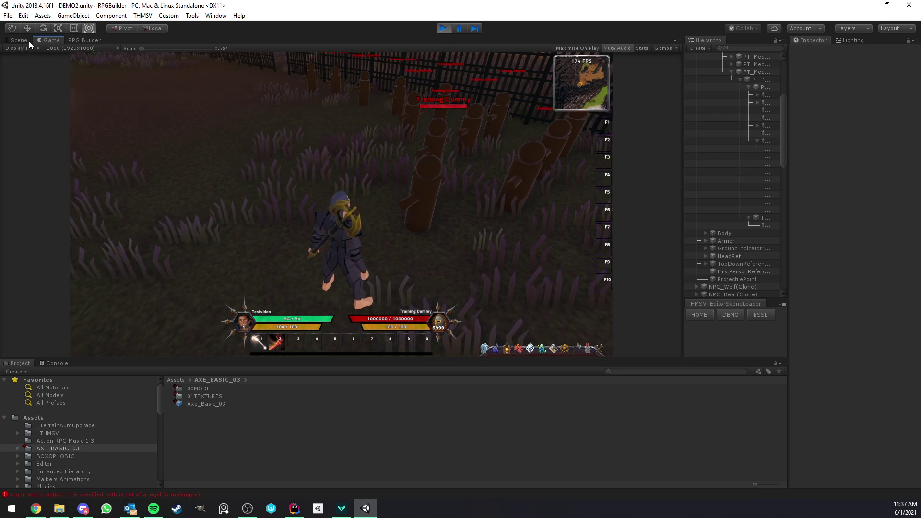
click(91, 42)
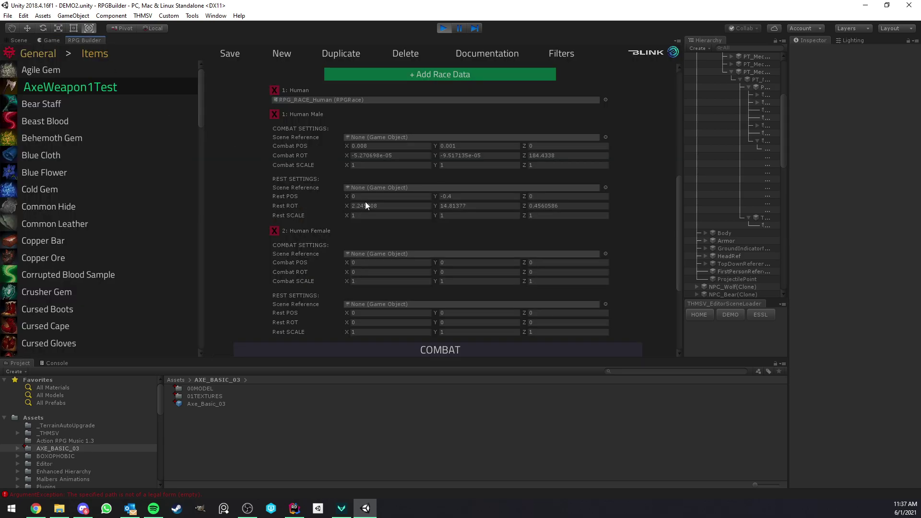
Set the Human Male Rest SCALE of AxeWeapon1Test to 5 on X, Y and Z, and save the item
click(373, 215)
click(472, 216)
click(551, 215)
click(373, 165)
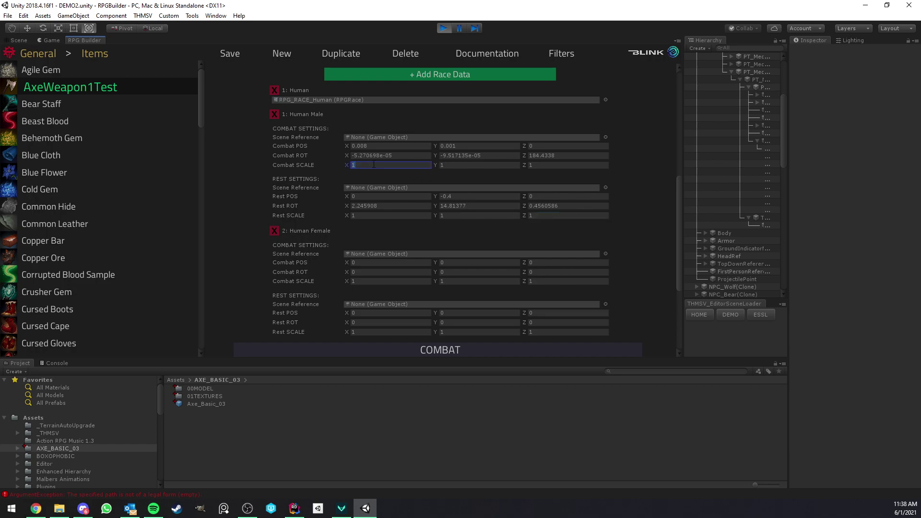
click(412, 215)
text(5)
click(441, 216)
text(5)
click(540, 215)
click(235, 54)
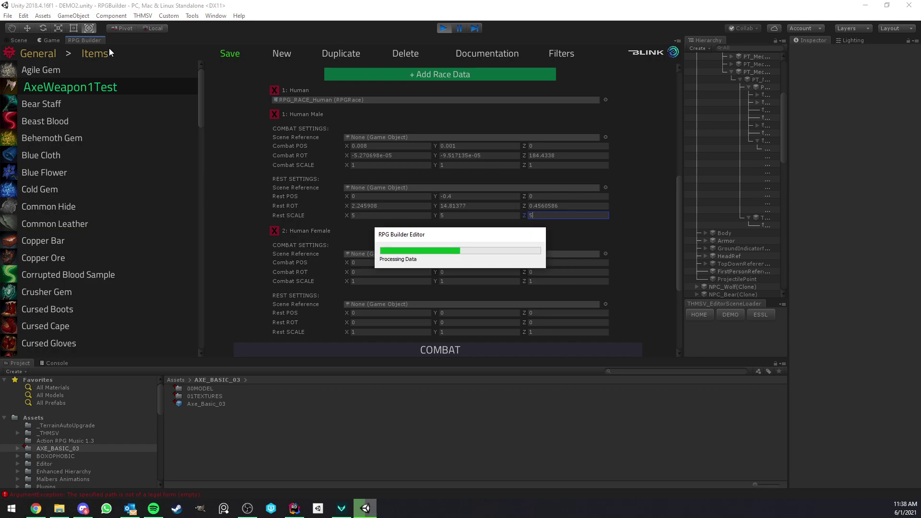
Unequip and re-equip AxeWeapon1Test in game to test the new rest scale, and close the open windows
click(49, 41)
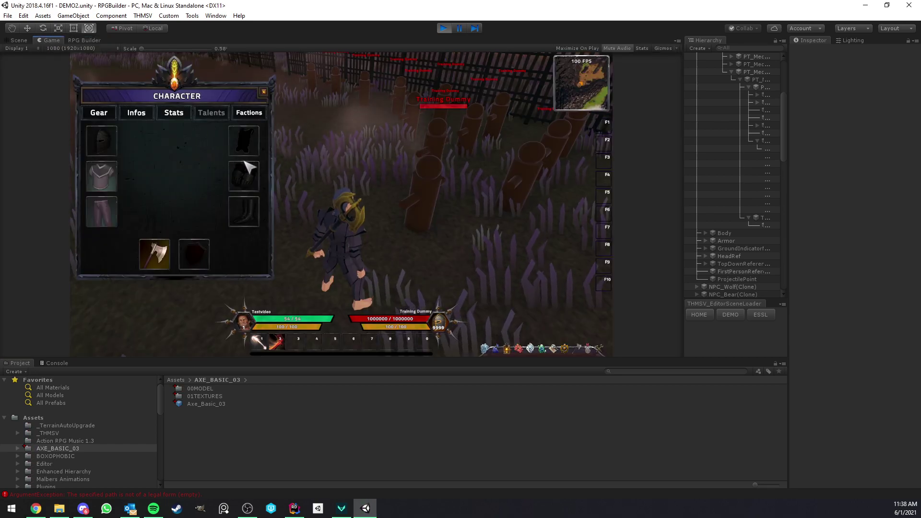
right_click(158, 251)
key(i)
right_click(431, 188)
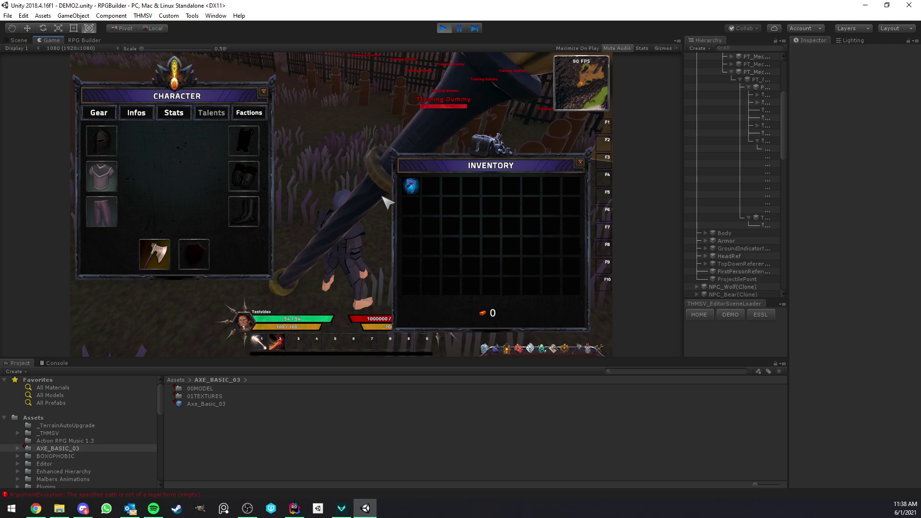
key(Escape)
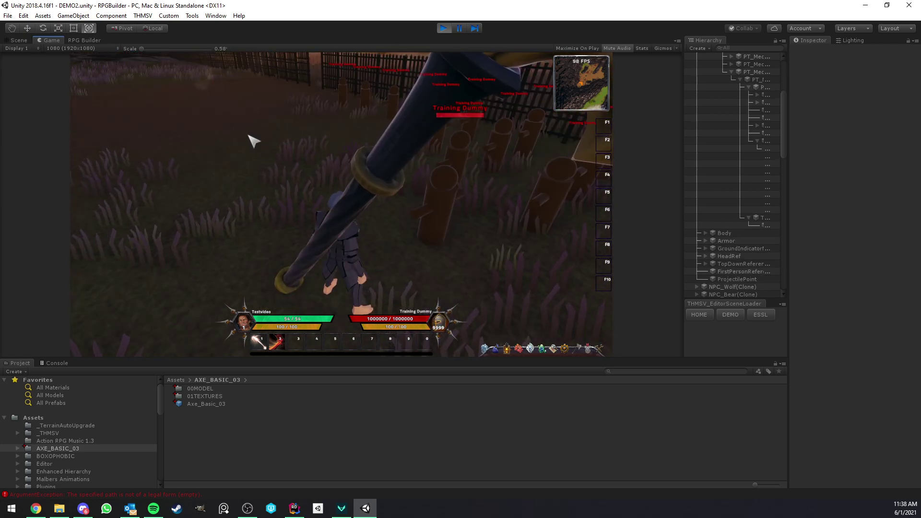
Return to the item's weapon positions and examine the Human Male scale, rest rotation and rest position fields
click(94, 41)
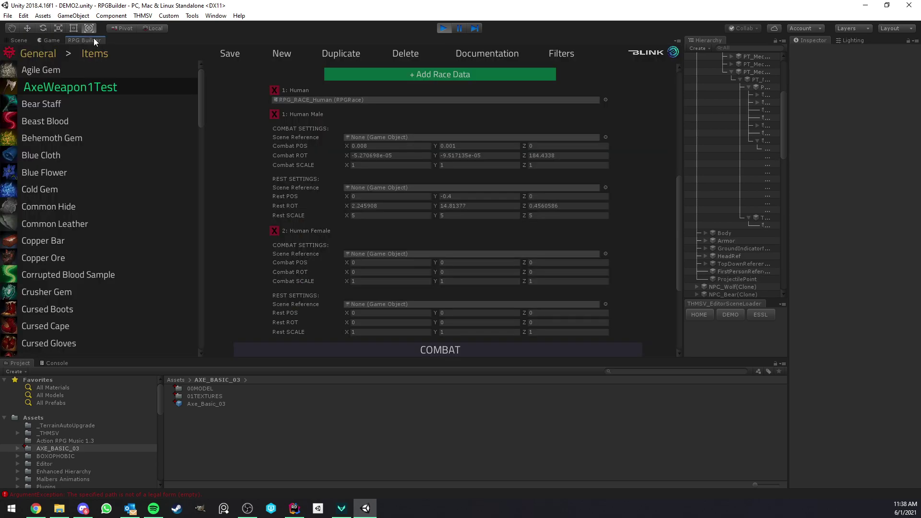
click(366, 216)
click(451, 215)
click(551, 217)
click(378, 166)
click(378, 215)
click(472, 216)
click(383, 205)
click(371, 215)
click(380, 197)
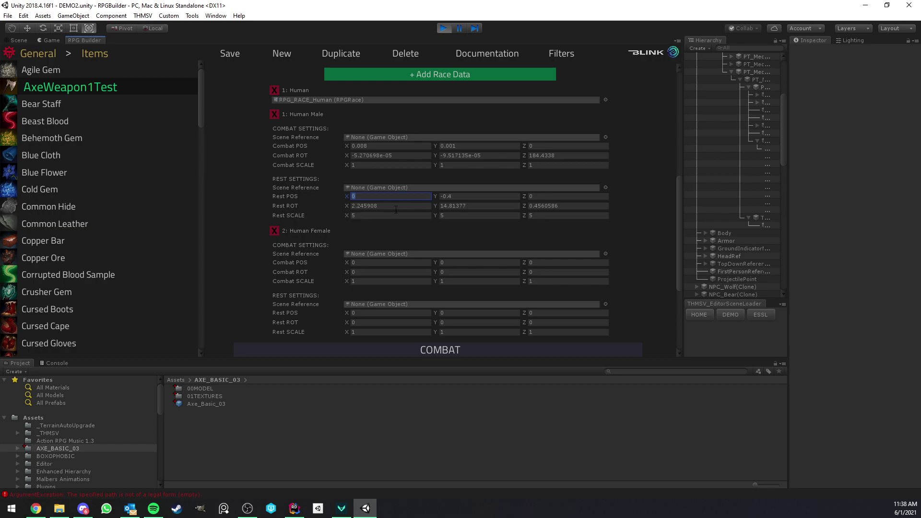